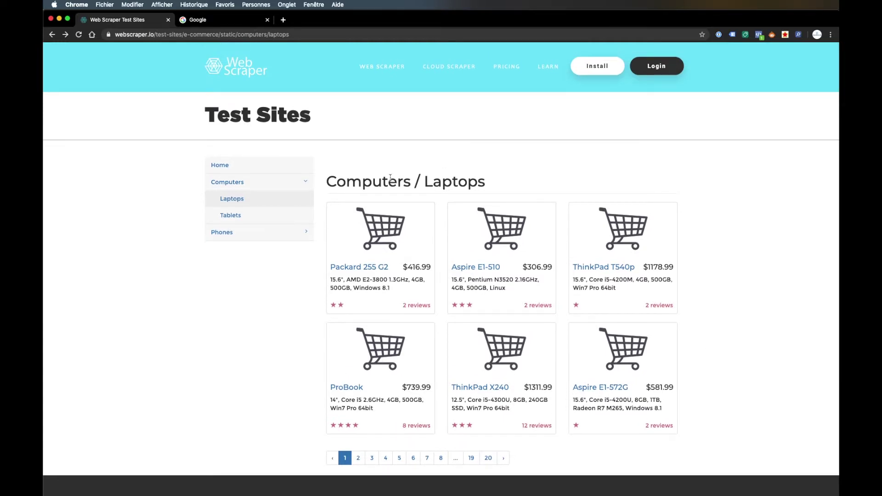
- Search Google for "web scraper" and open the Web Scraper extension's Chrome Web Store page
left_click(230, 20)
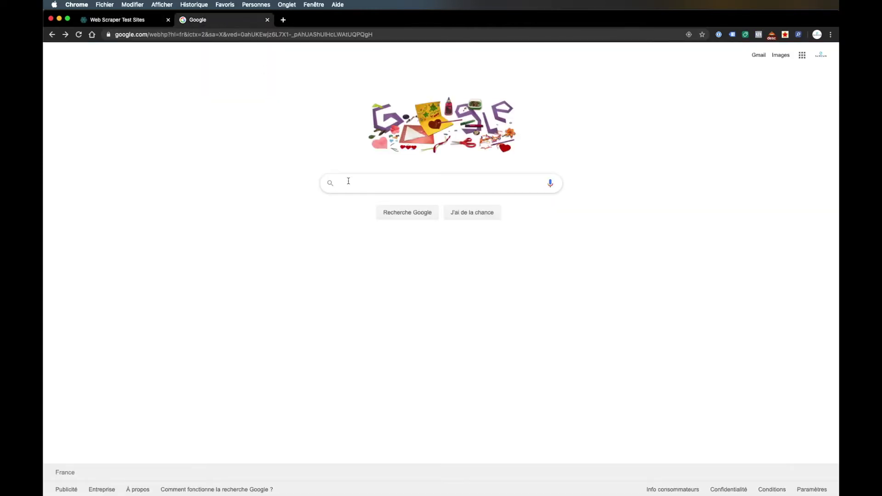
type("web sc")
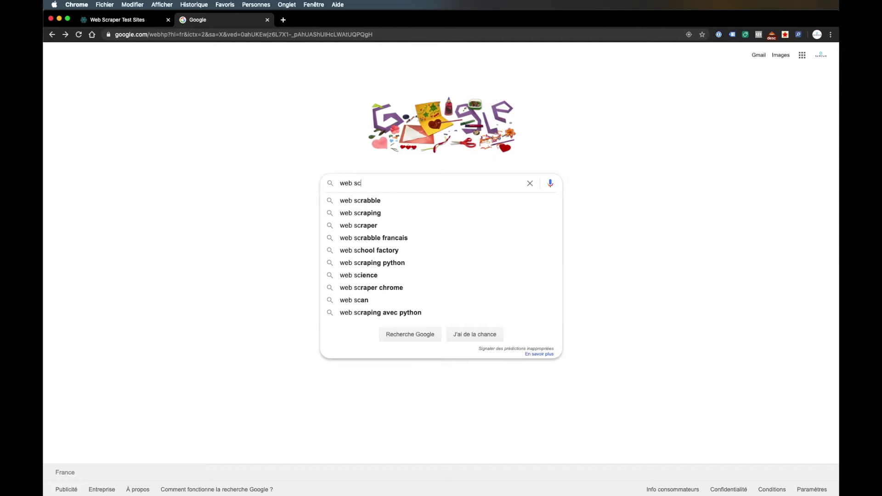
type("raper")
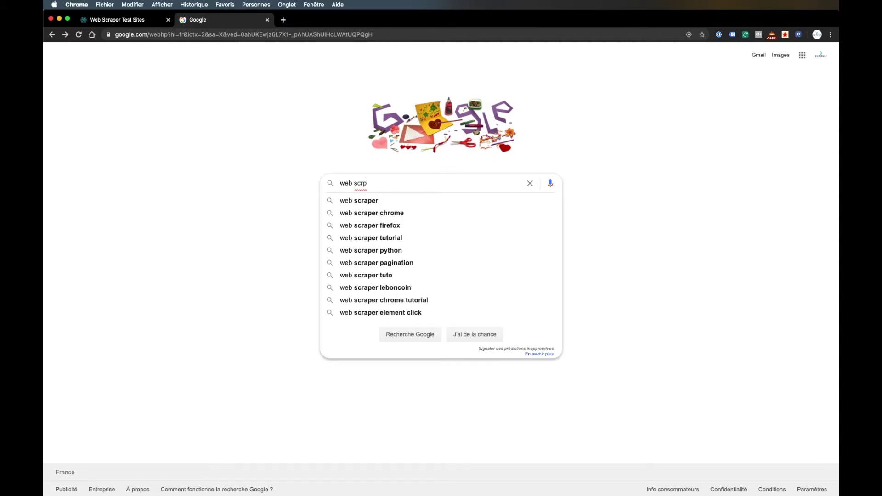
key("Return")
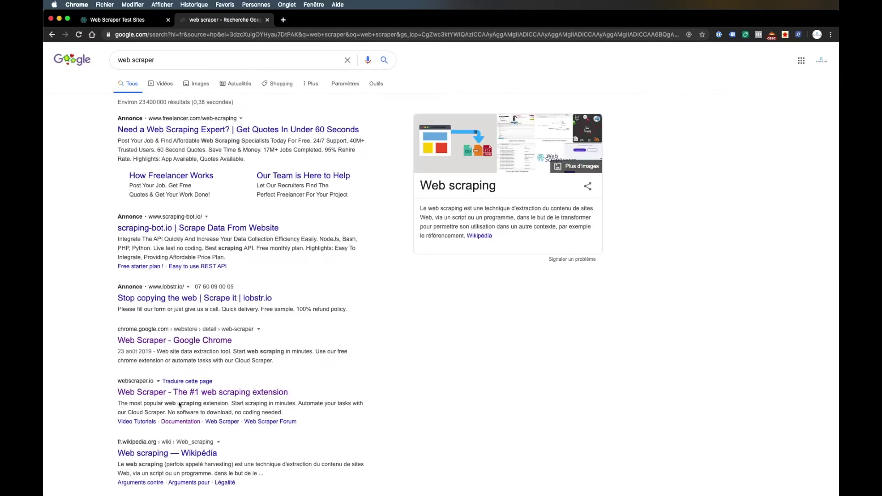
left_click(168, 342)
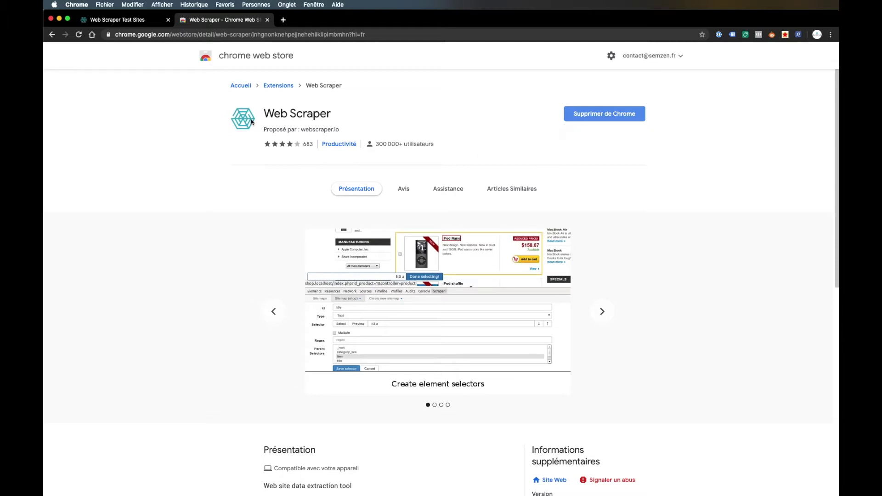
- Return to the Computers / Laptops test page and open the Web Scraper extension in the developer tools
left_click(136, 23)
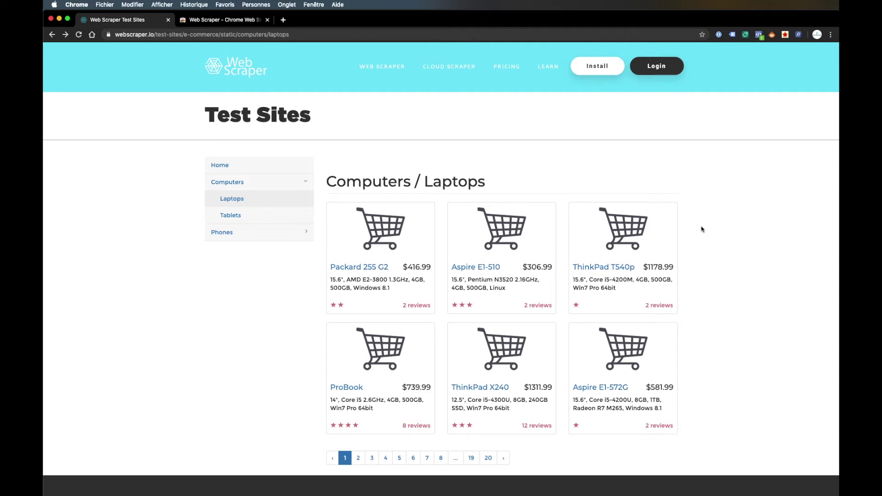
scroll(701, 229, "down", 1)
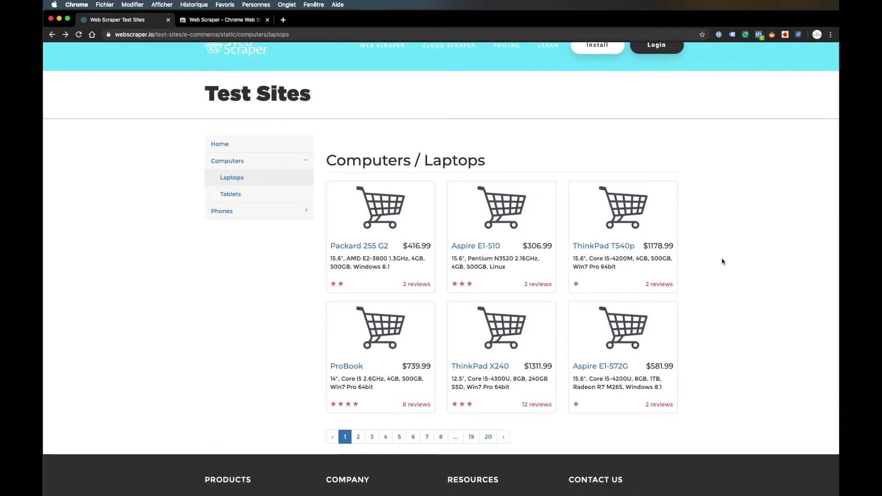
right_click(723, 261)
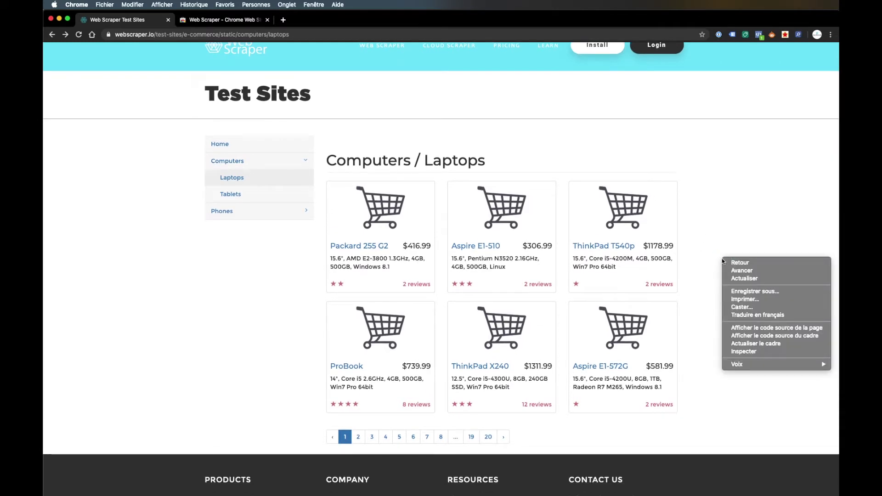
left_click(757, 352)
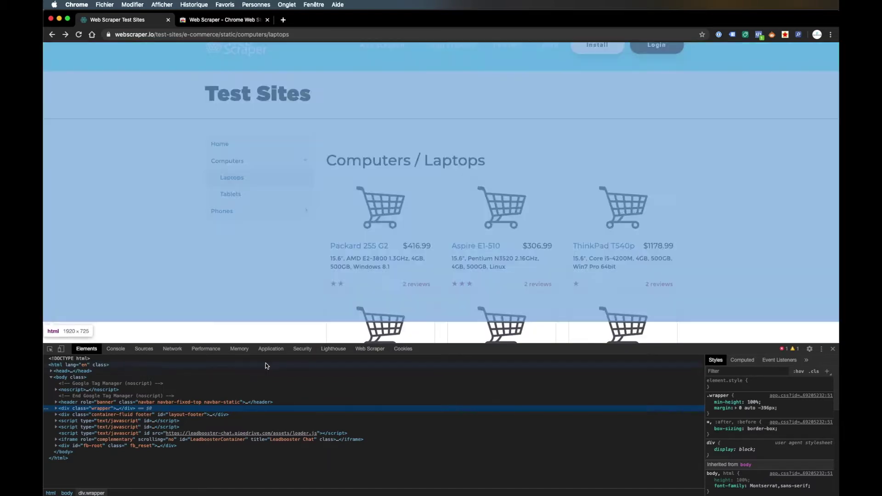
left_click(366, 351)
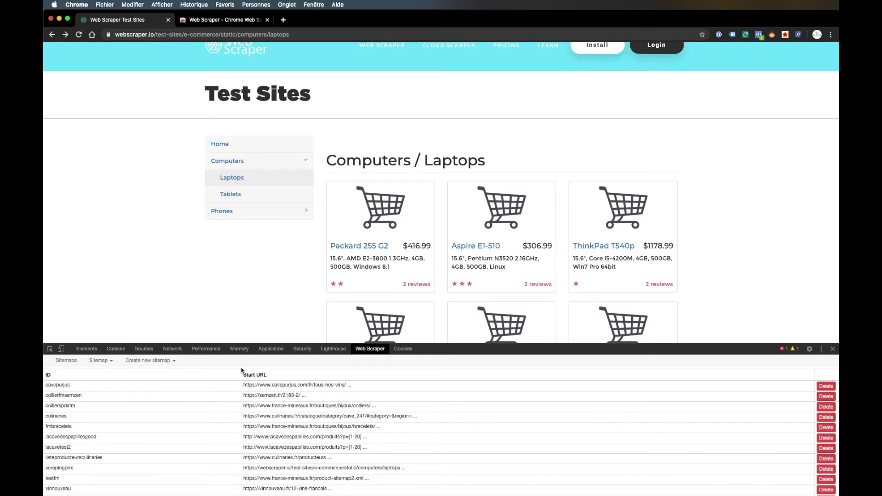
- Create a new sitemap named testscraping with the current laptops page's address as its start URL
left_click(154, 362)
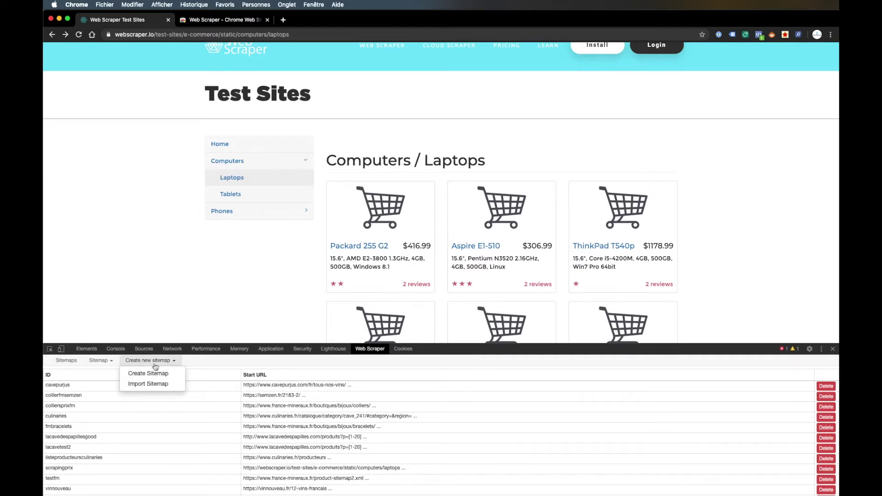
left_click(155, 375)
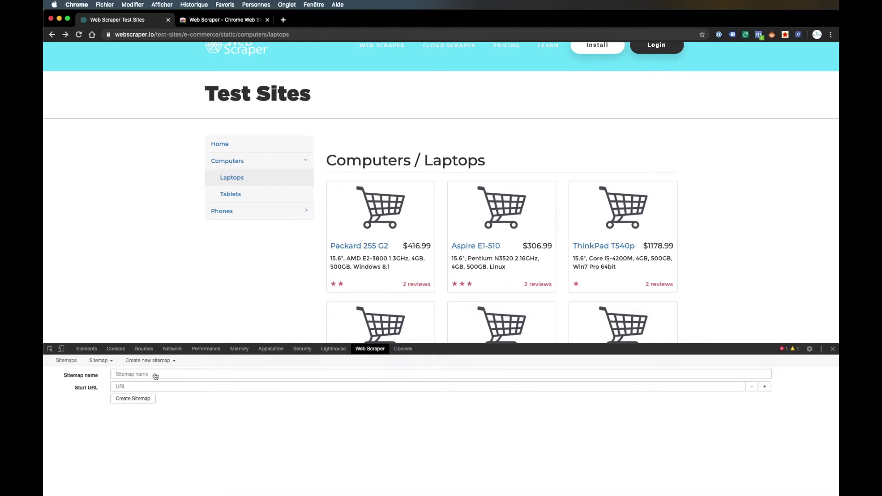
left_click(148, 374)
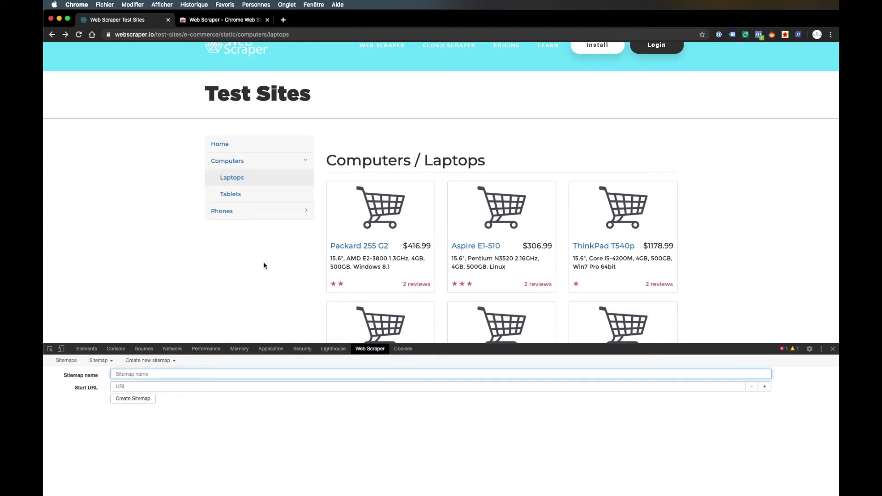
left_click(200, 33)
key("super+c")
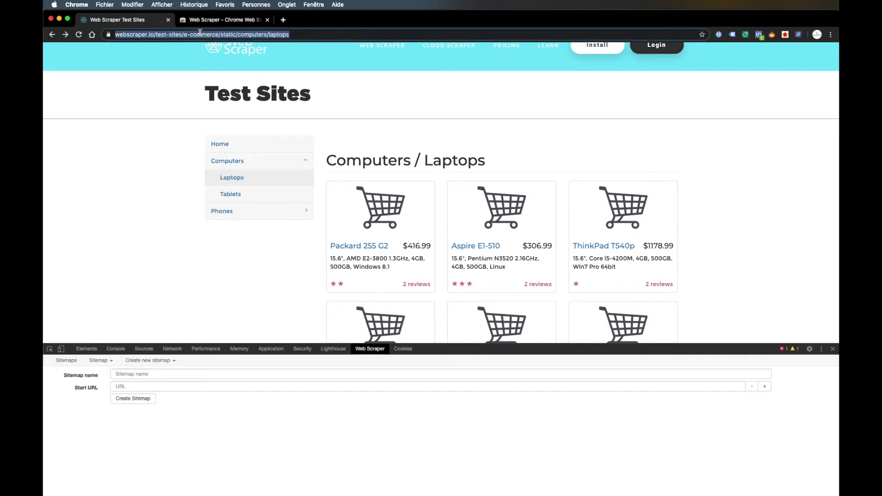
left_click(122, 386)
key("super+v")
left_click(129, 375)
type("ts")
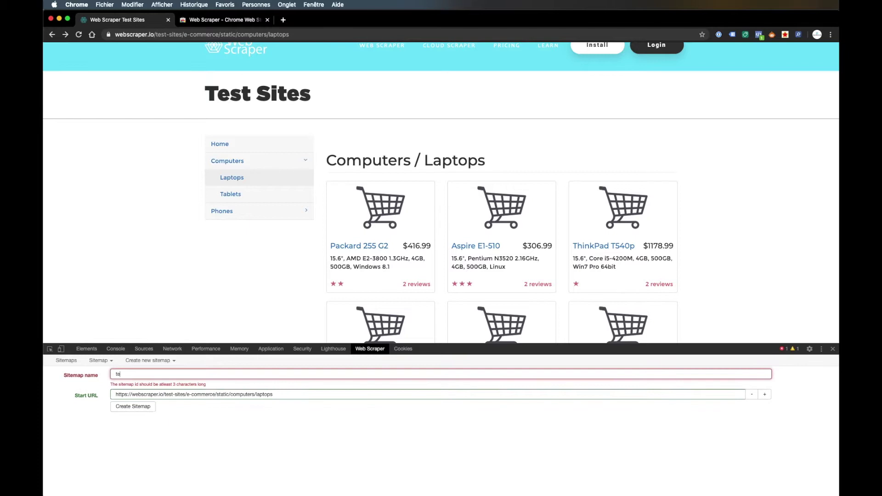
type("stscraping")
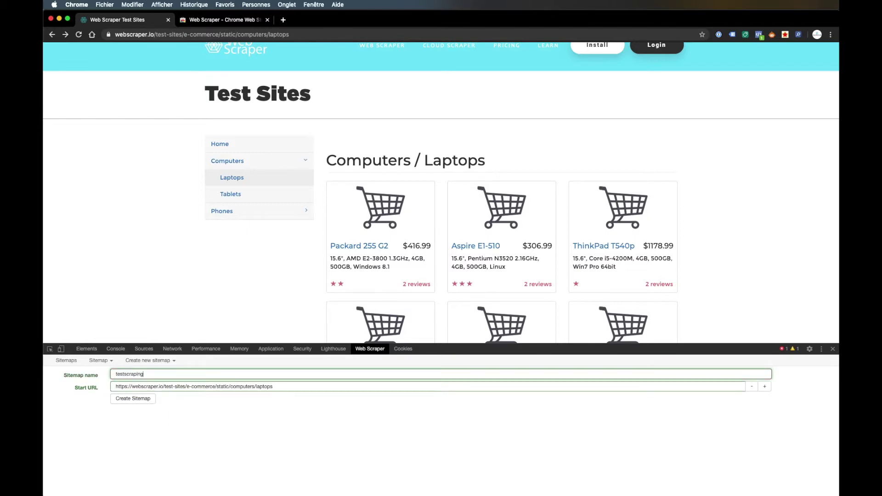
left_click(133, 398)
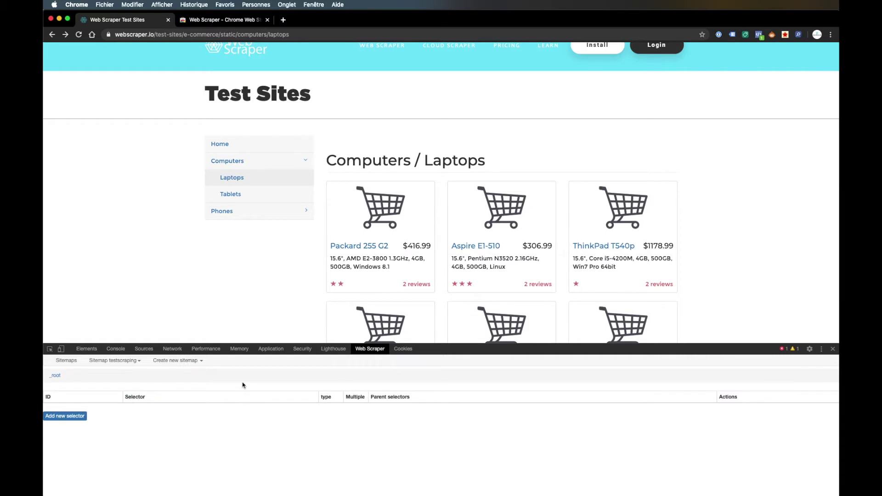
scroll(222, 304, "down", 1)
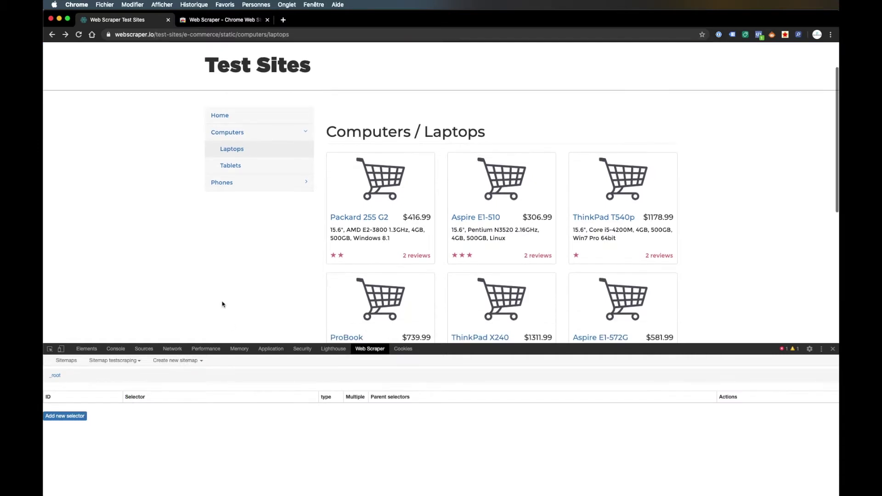
scroll(230, 303, "up", 1)
scroll(229, 303, "down", 1)
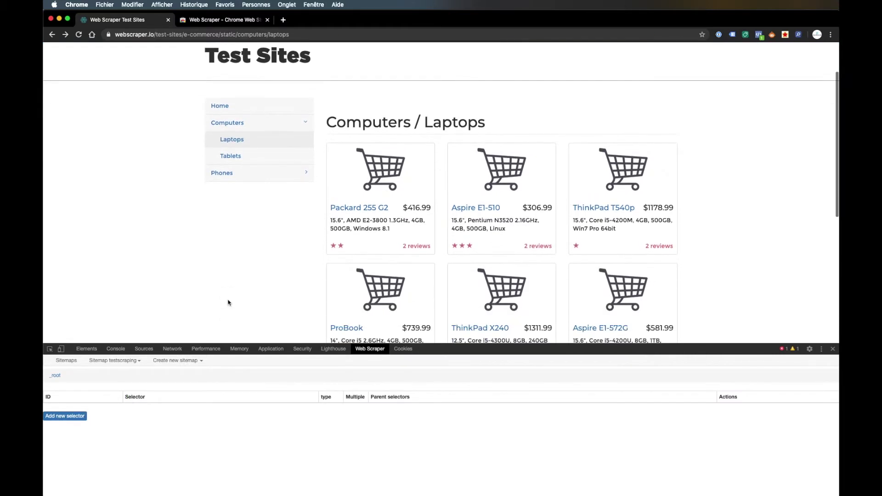
left_click(133, 365)
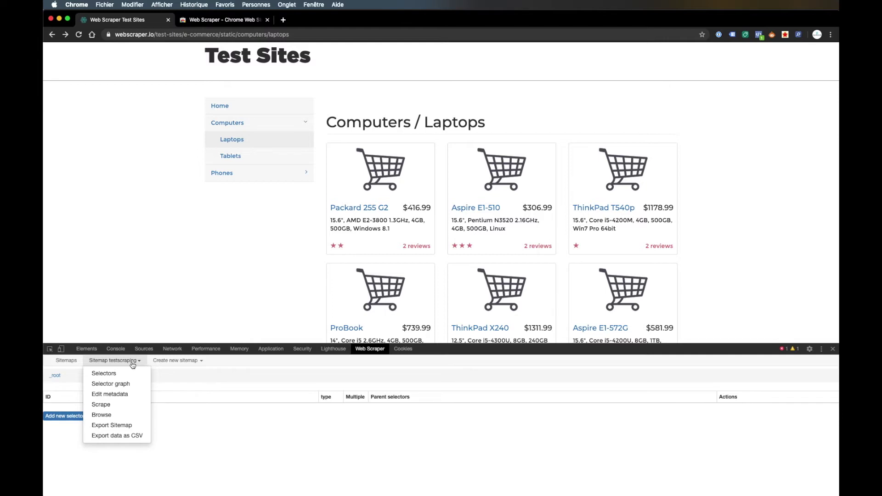
left_click(57, 427)
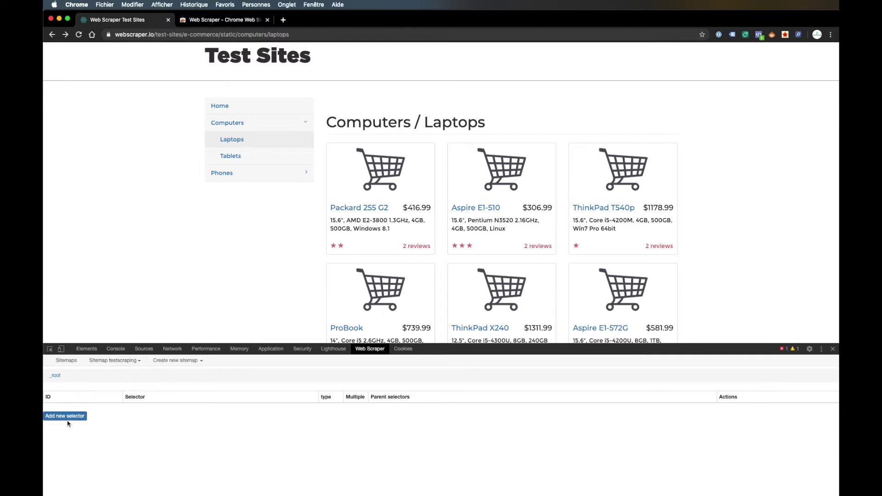
- Start a new root selector with the id "lien vers fiche produit", type Link and Multiple enabled
left_click(65, 416)
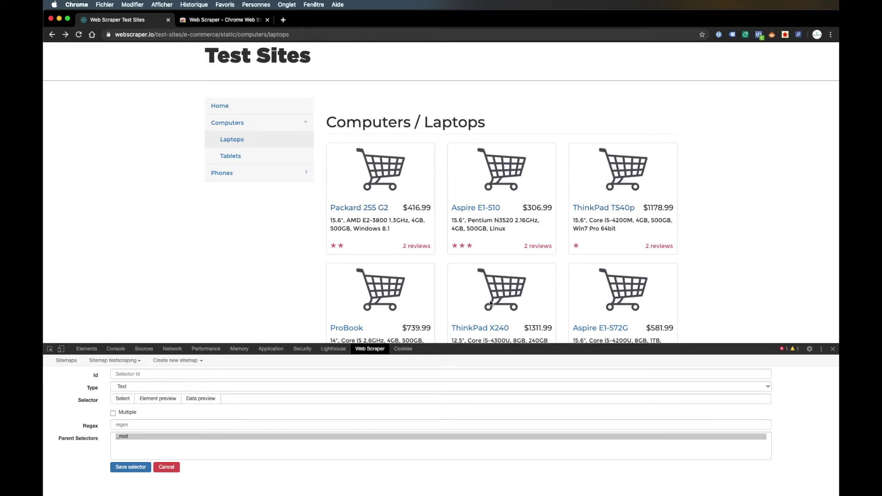
left_click(124, 373)
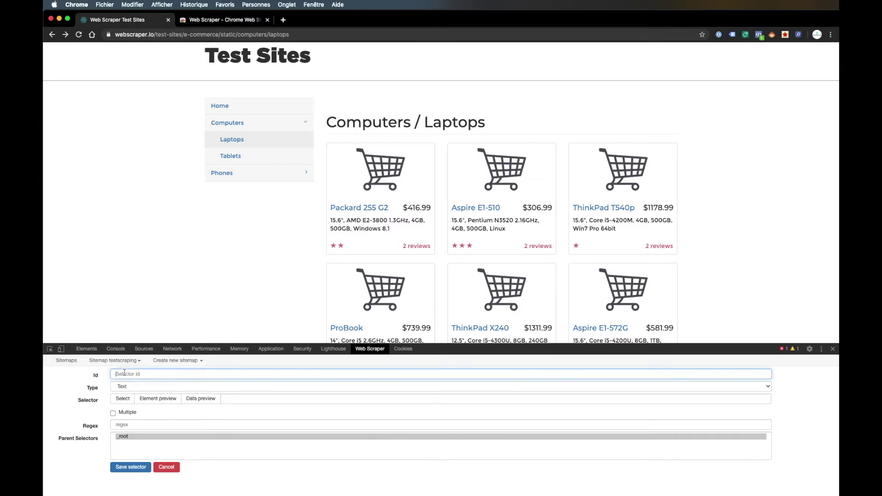
type("lien vers fiche produit")
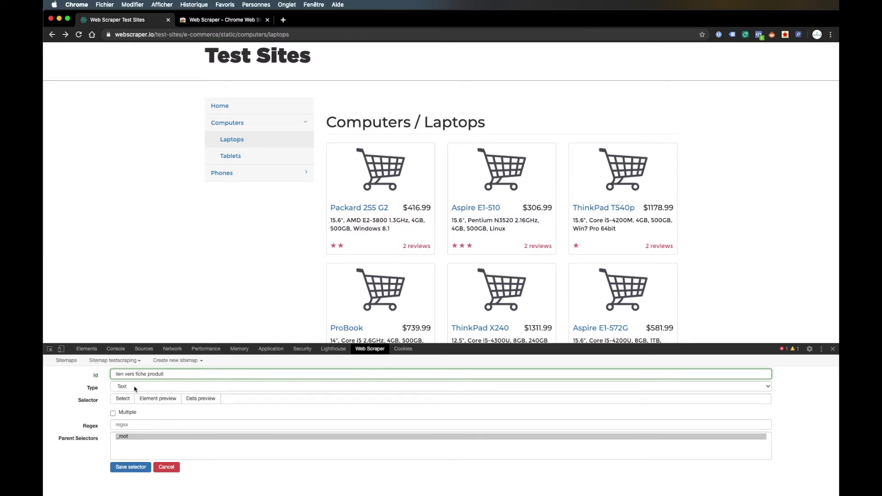
left_click(135, 387)
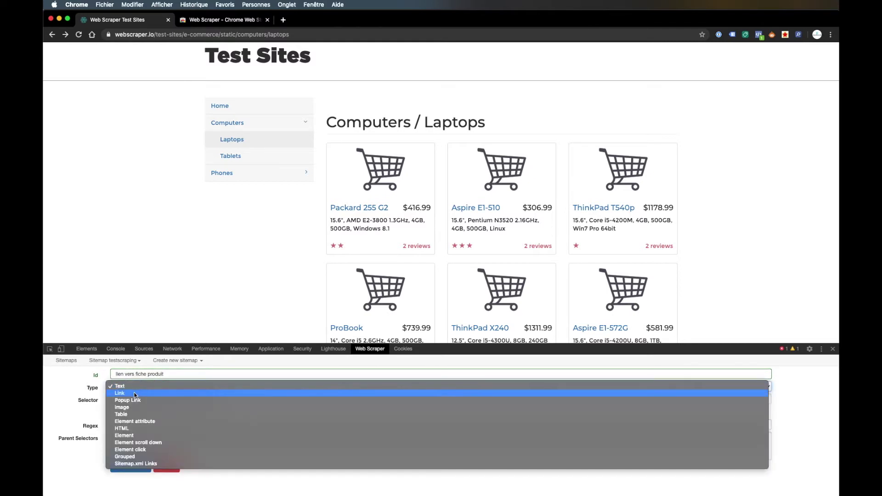
left_click(135, 393)
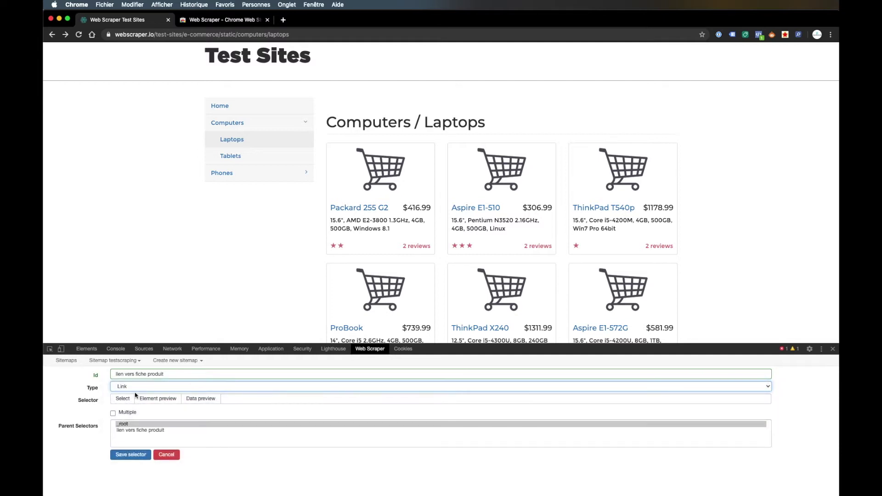
left_click(113, 413)
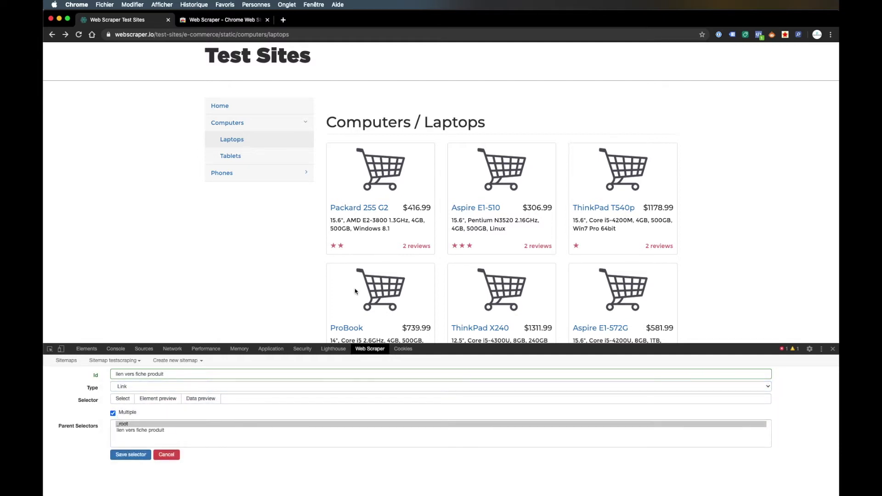
- Target all product title links by selecting the Packard 255 G2 and Aspire E1-510 titles, and save the selector
scroll(609, 256, "down", 5)
scroll(543, 251, "up", 4)
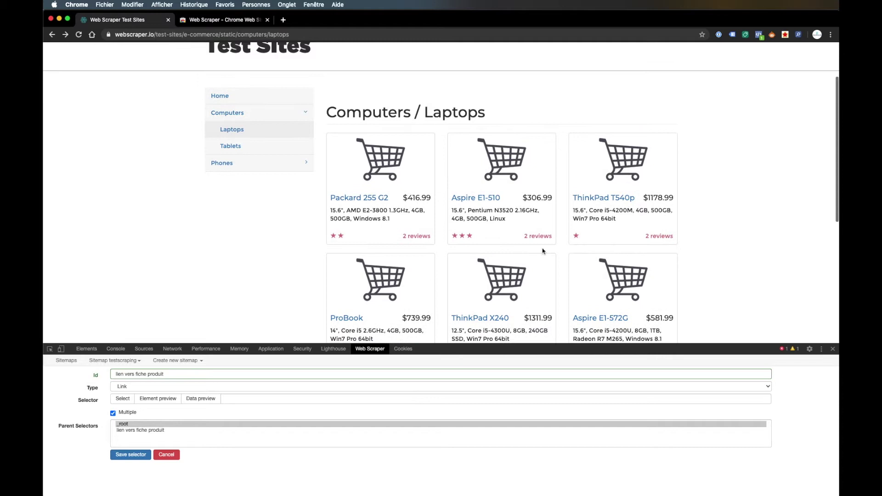
left_click(123, 400)
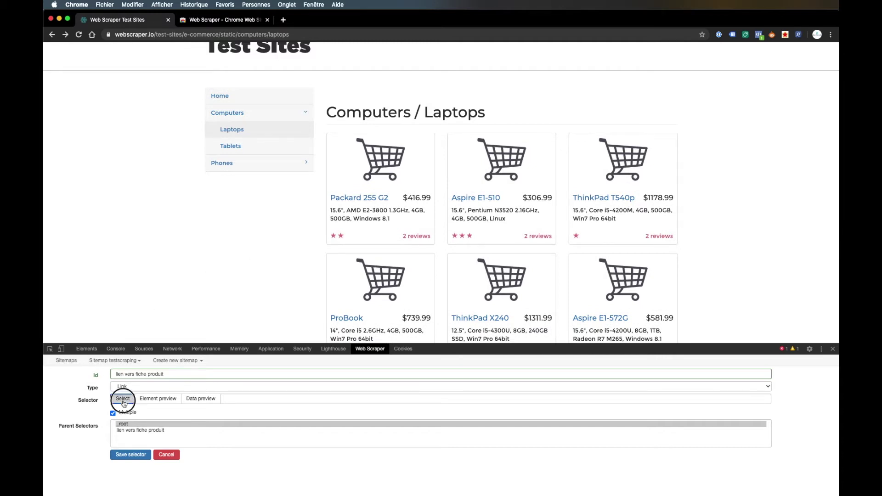
left_click(366, 198)
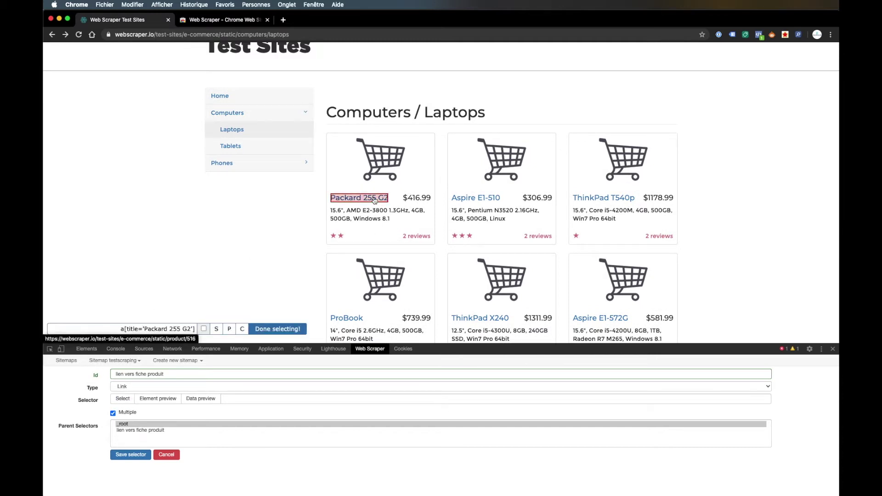
left_click(478, 199)
scroll(505, 230, "down", 3)
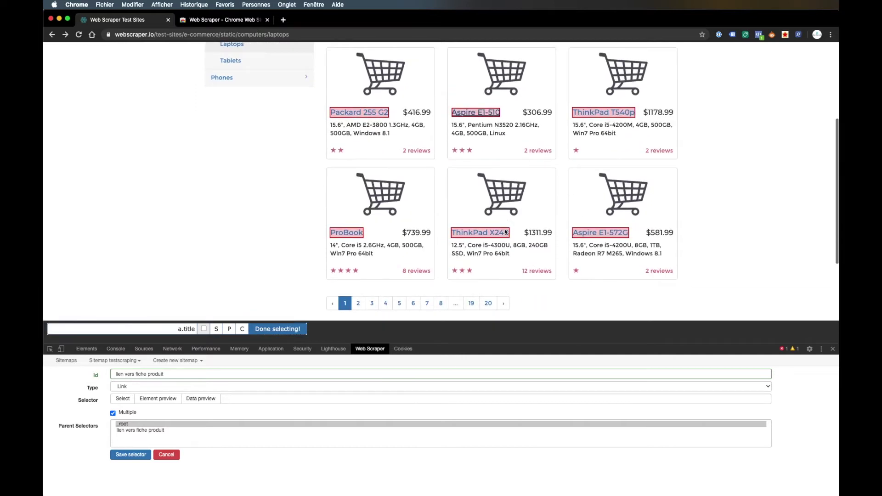
scroll(504, 232, "up", 2)
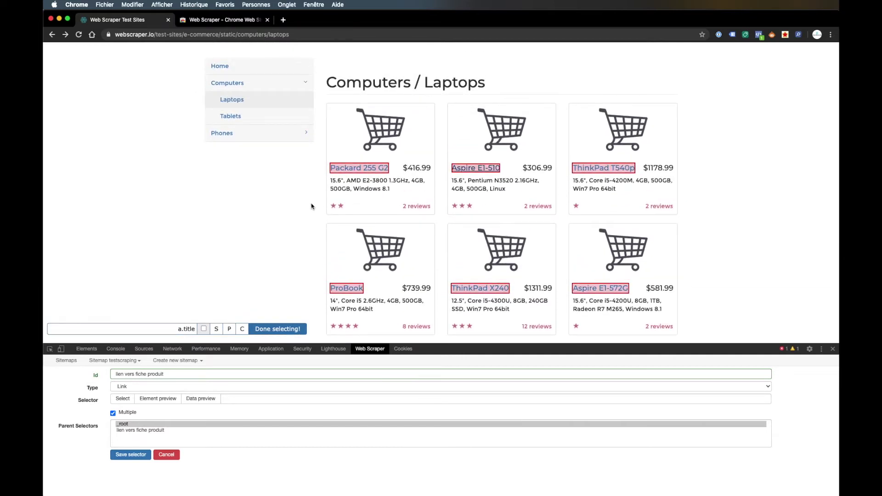
left_click(276, 329)
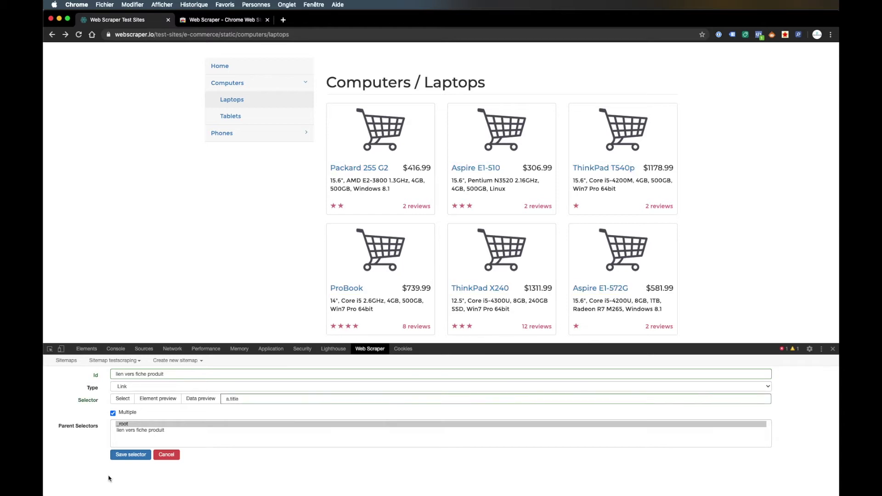
left_click(130, 456)
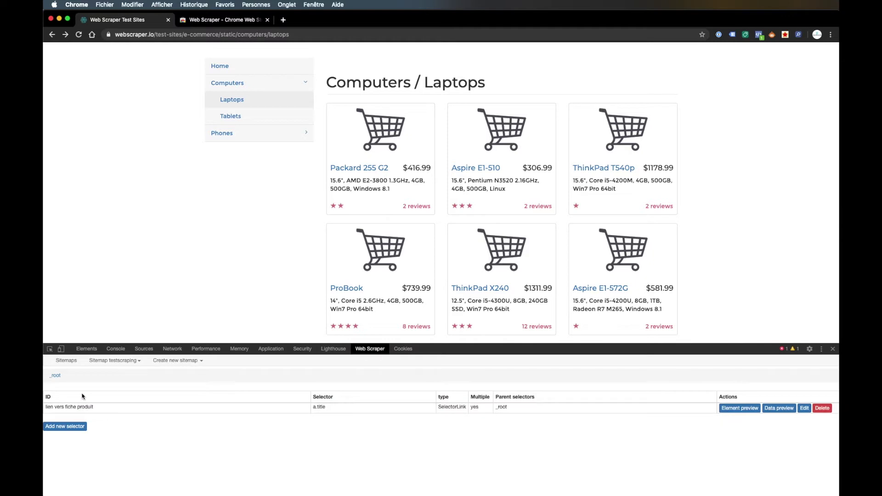
- Enter the "lien vers fiche produit" selector, open the Packard 255 G2 product page, and start a child selector with the id "titre produit"
left_click(116, 410)
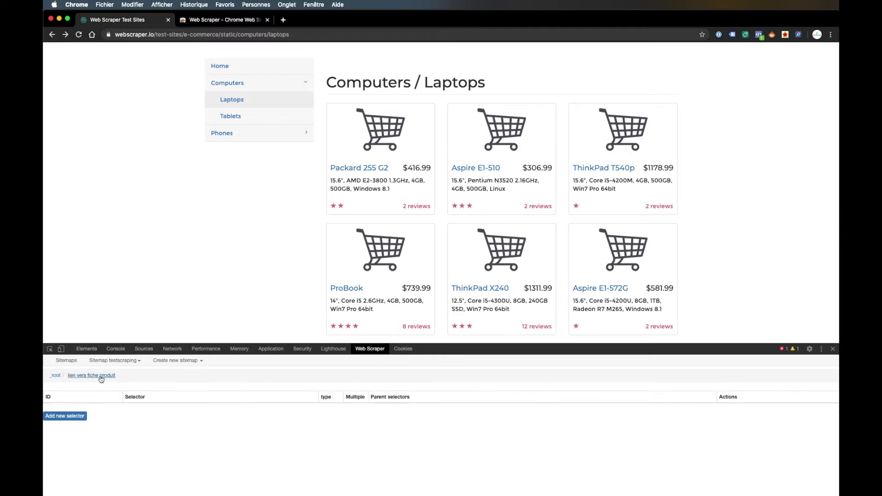
left_click(375, 169)
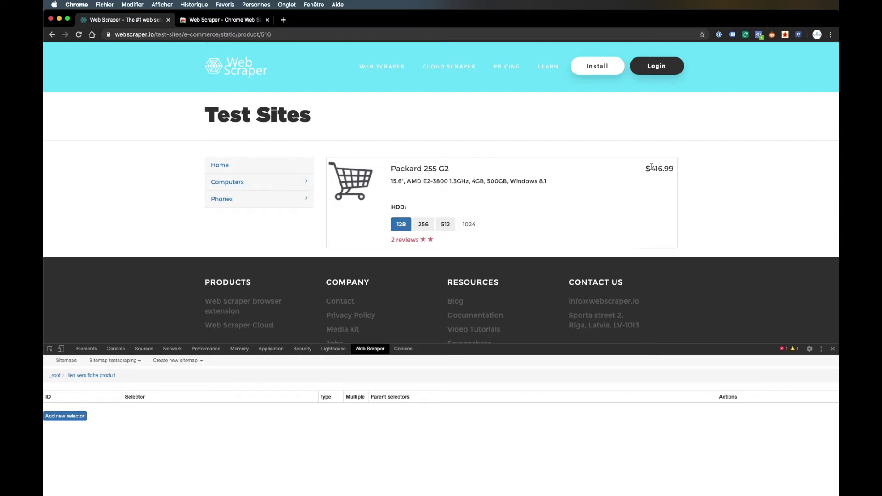
left_click(68, 417)
left_click(147, 376)
type("titre produit")
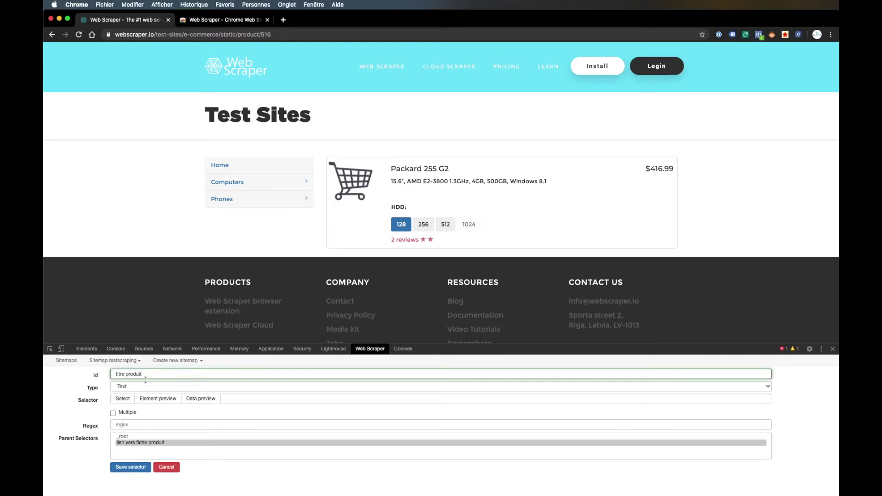
- Target the Packard 255 G2 product title, preview its data, and save the "titre produit" Text selector
left_click(123, 399)
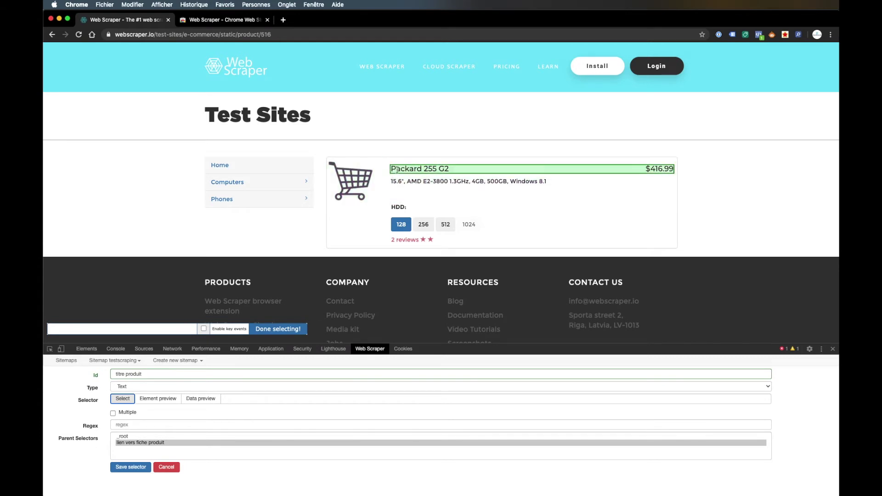
left_click(447, 168)
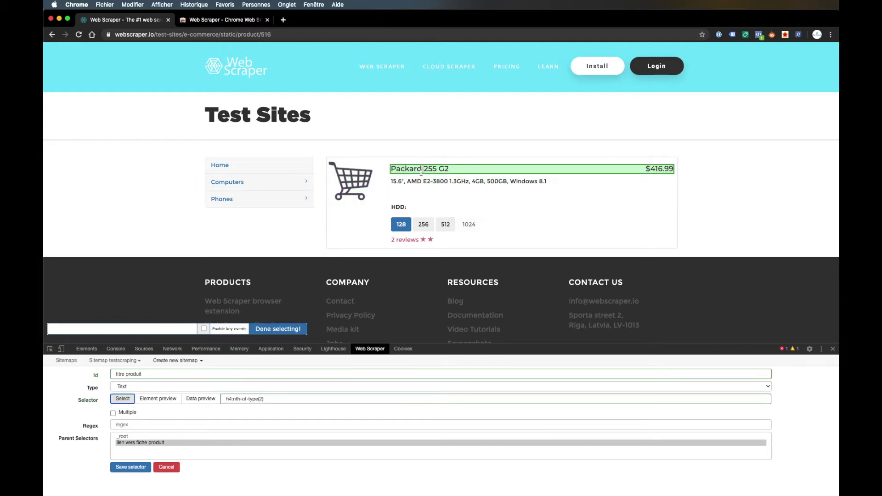
left_click(439, 170)
left_click(198, 400)
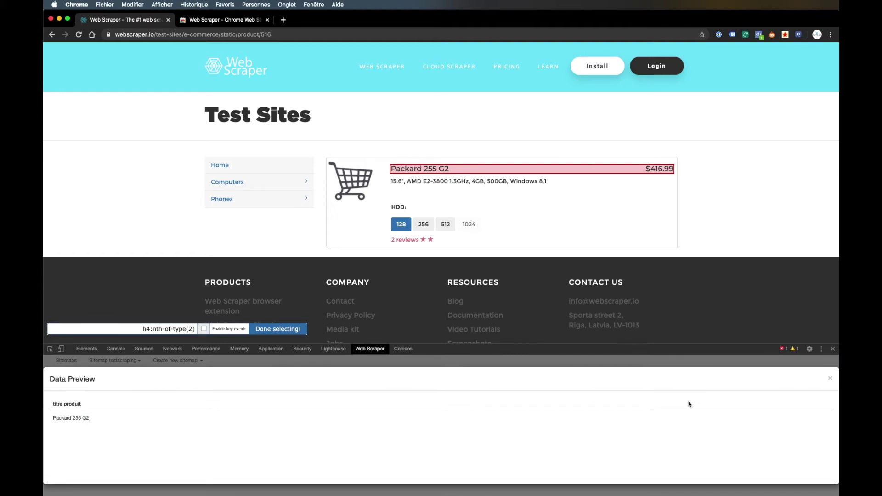
left_click(830, 378)
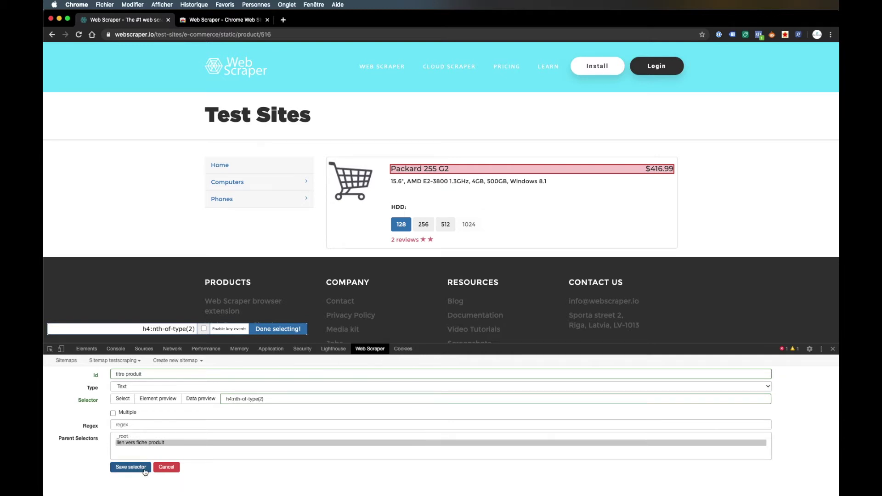
left_click(280, 333)
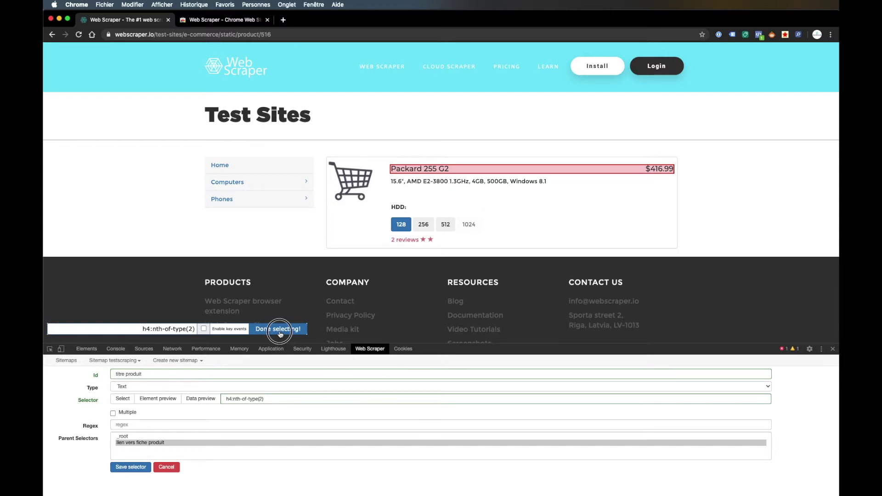
left_click(140, 468)
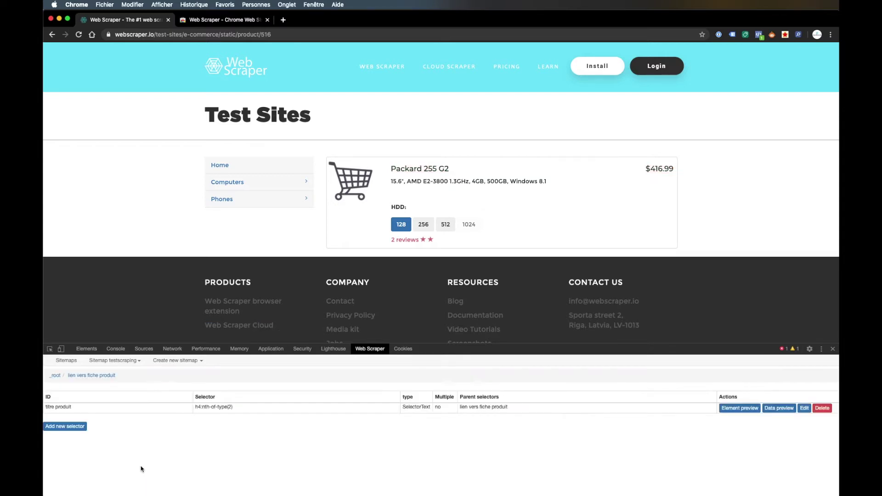
- Add a child Text selector with the id "prix" under "lien vers fiche produit", targeting the product's price, and save it
left_click(101, 377)
left_click(67, 427)
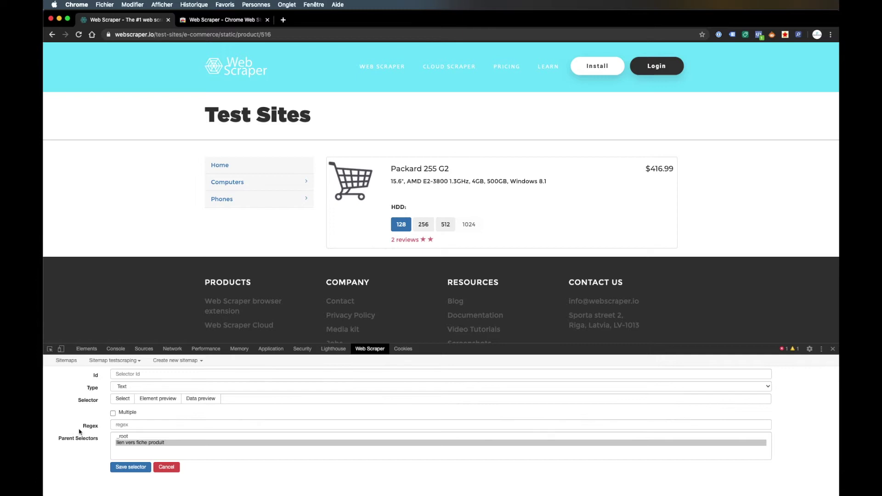
left_click(133, 375)
type("prix")
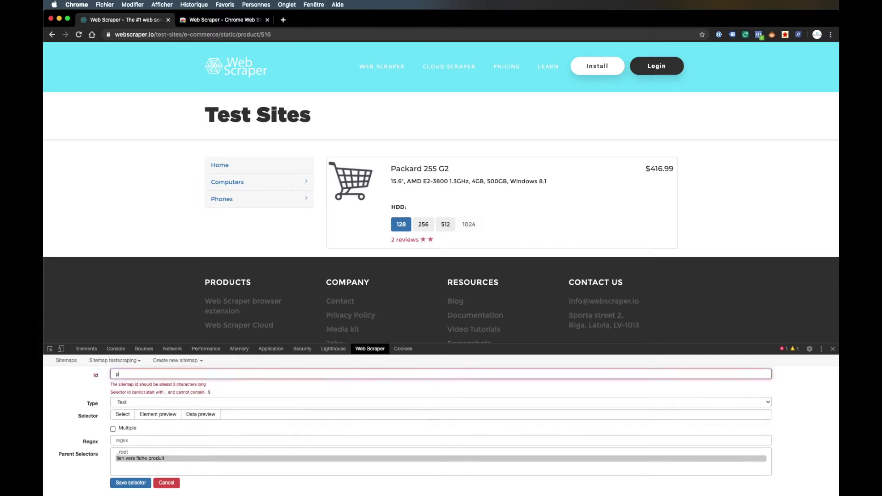
left_click(124, 399)
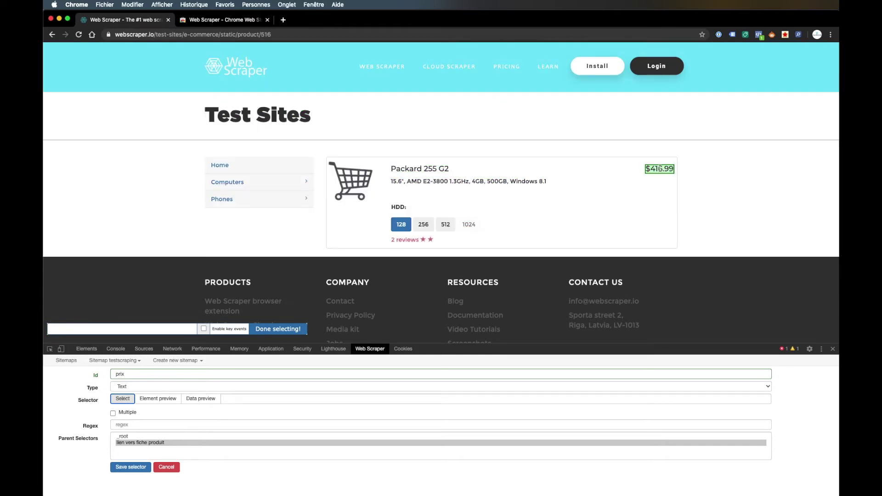
left_click(659, 168)
left_click(278, 329)
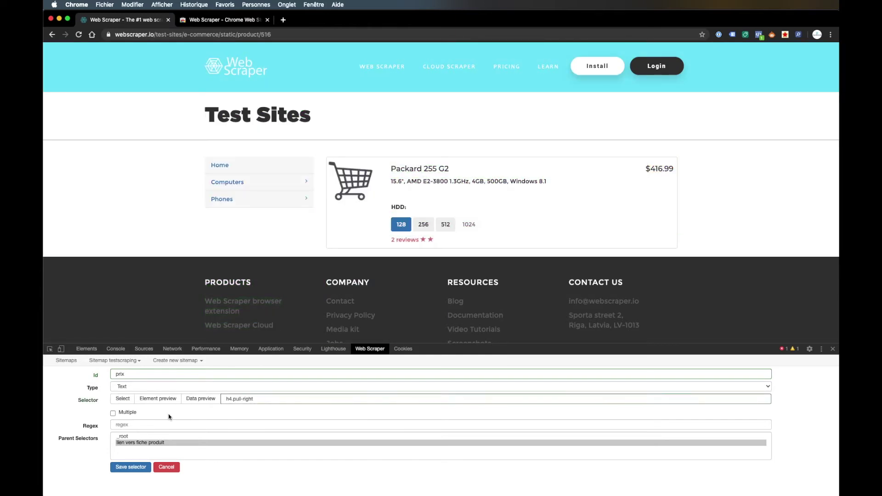
left_click(131, 467)
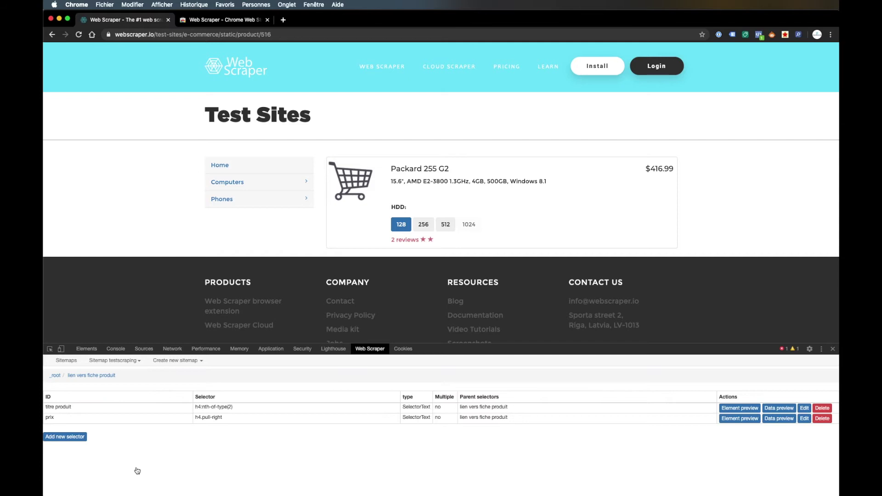
- Scrape the testscraping sitemap from the root level and refresh the results to load the scraped data
left_click(56, 376)
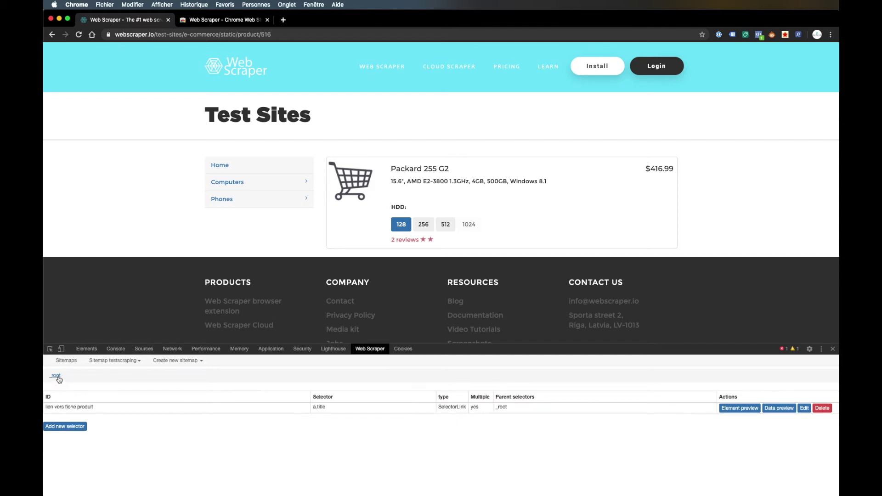
left_click(114, 360)
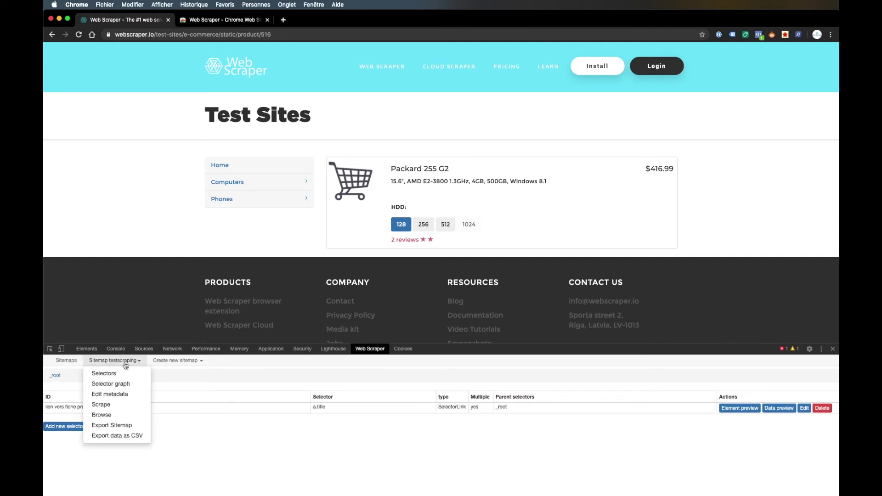
left_click(126, 412)
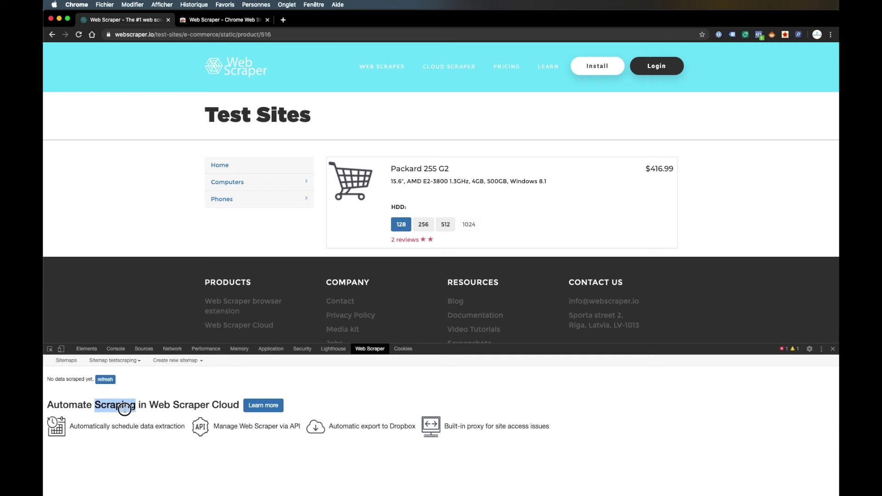
left_click(122, 360)
left_click(120, 405)
left_click(135, 398)
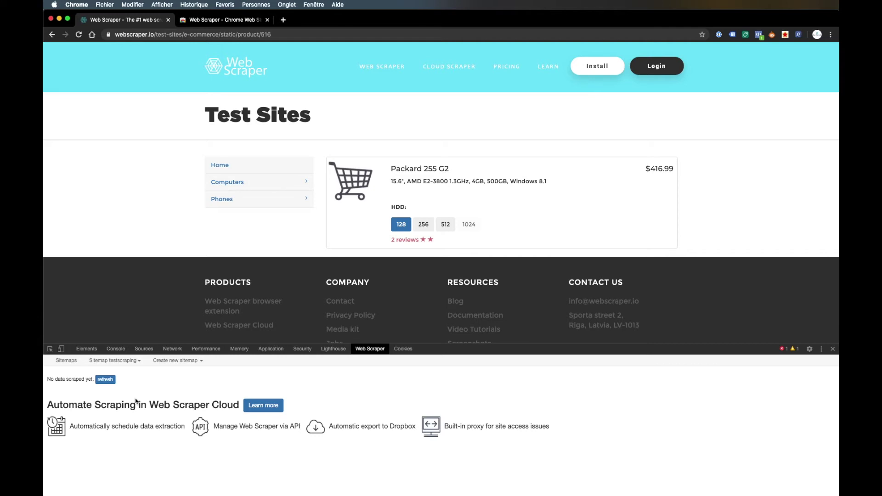
left_click(106, 379)
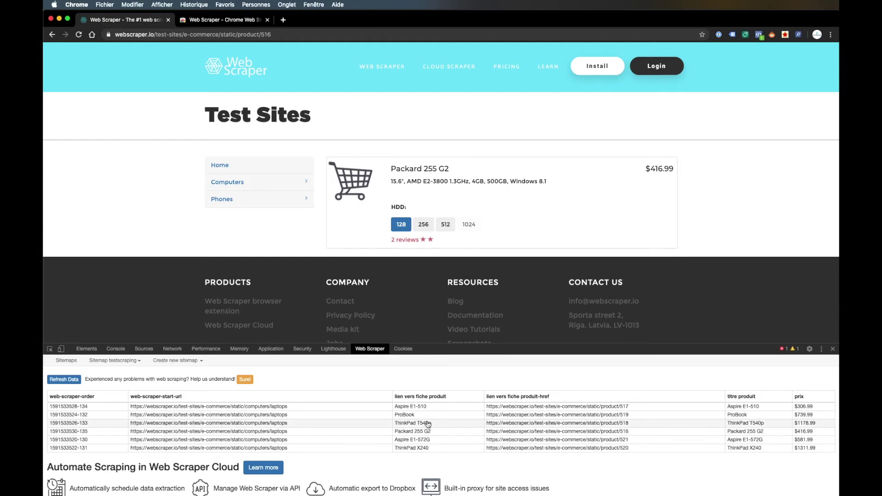
- Export the testscraping data as CSV and download the generated file
left_click(122, 360)
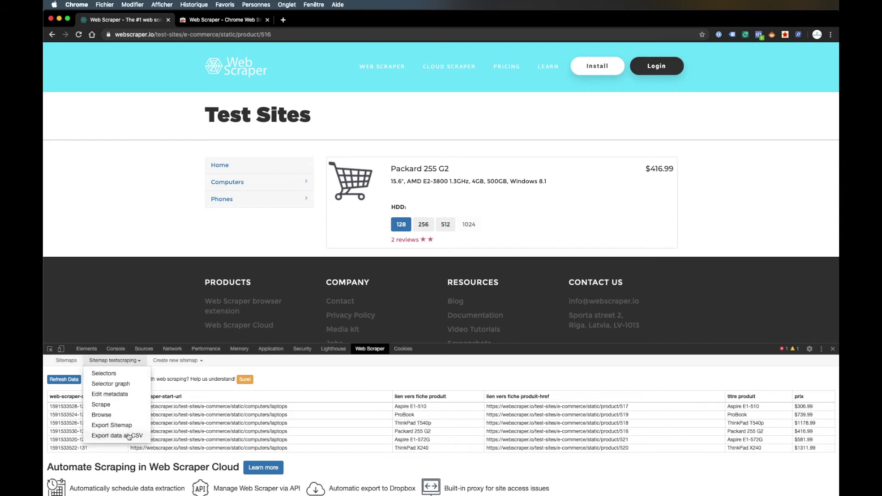
left_click(129, 436)
left_click(219, 385)
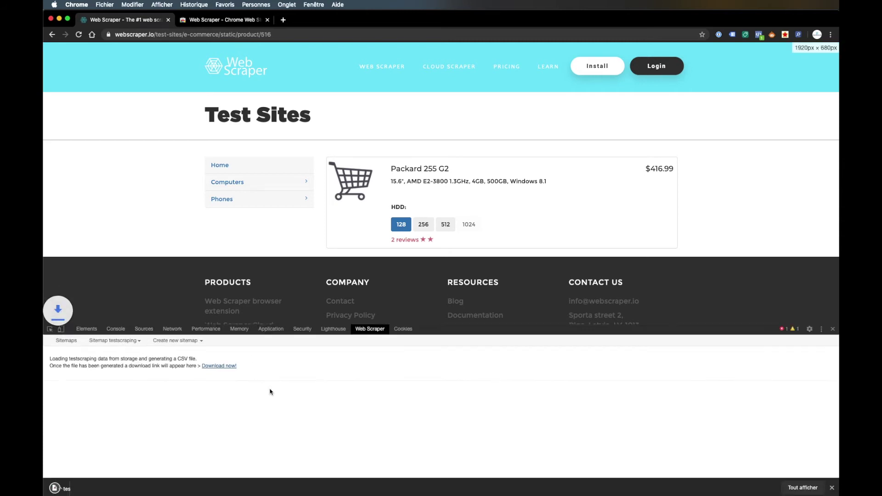
- Open the downloaded testscraping CSV in Numbers, examine its columns through to the price, and close it
left_click(121, 480)
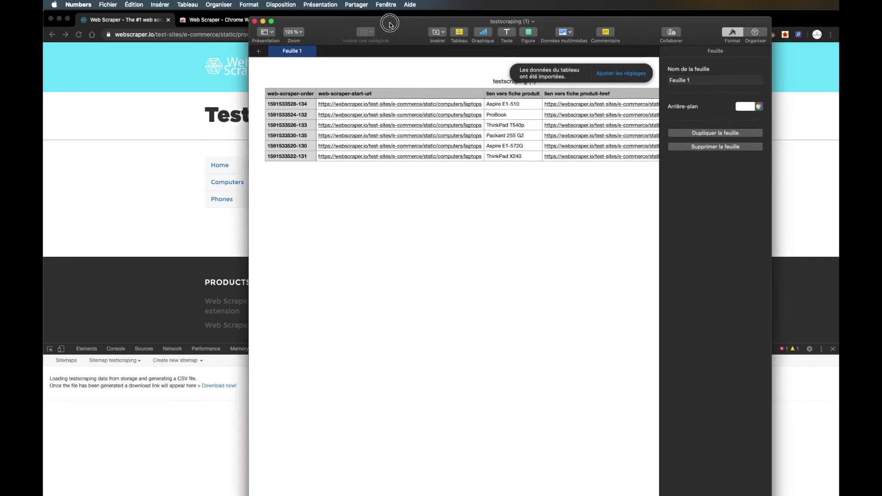
scroll(376, 133, "right", 5)
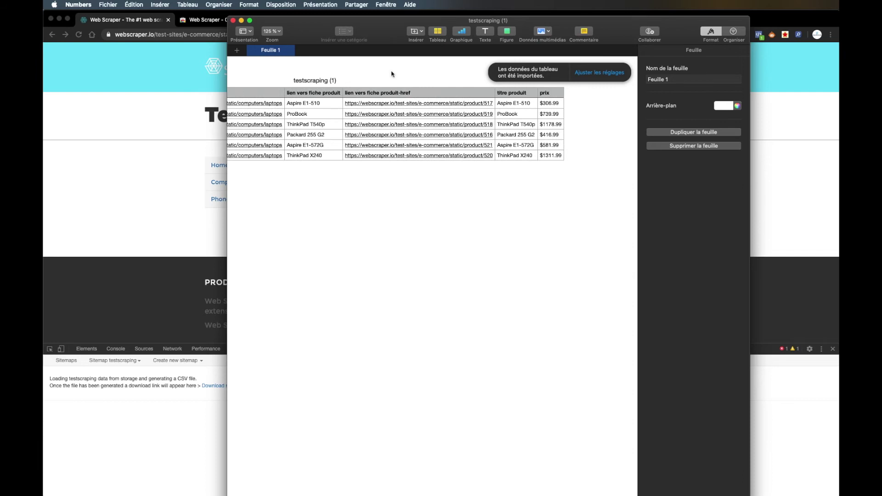
left_click(233, 20)
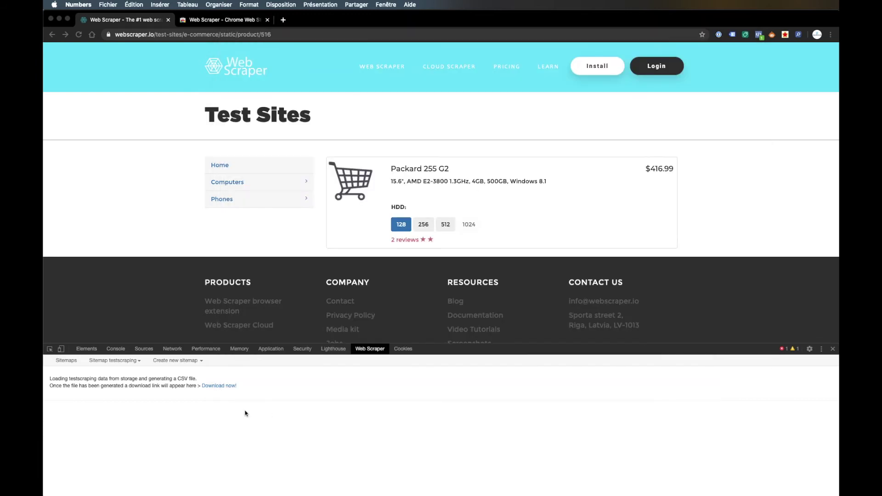
- Return to the Computers / Laptops page, find its pagination links, and reopen the testscraping sitemap's selectors
left_click(137, 362)
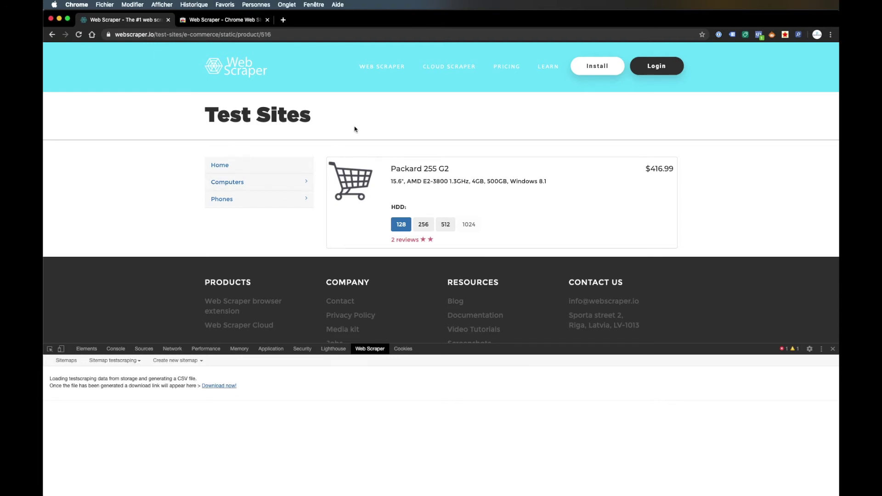
scroll(356, 129, "left", 5)
scroll(376, 176, "down", 10)
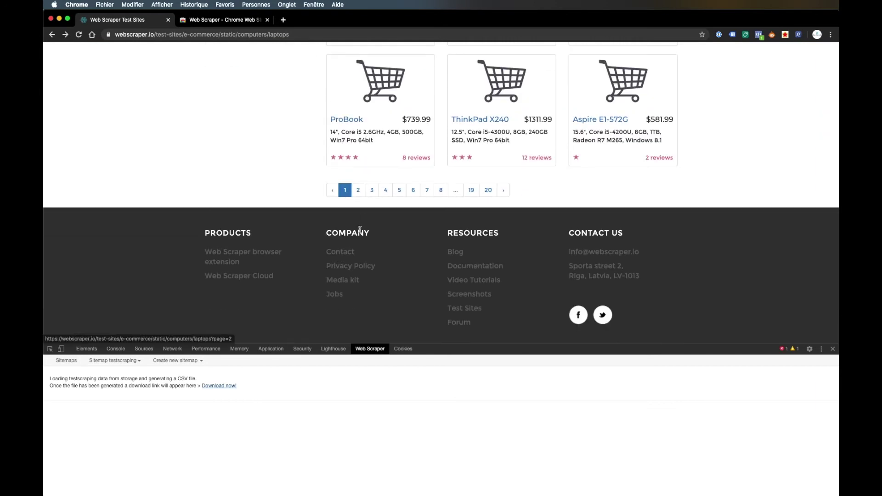
scroll(360, 232, "up", 1)
scroll(360, 232, "up", 1)
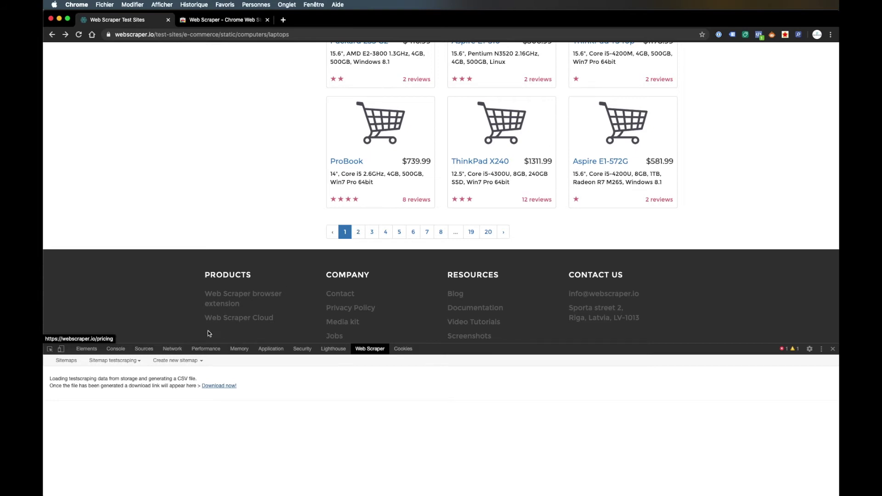
left_click(125, 363)
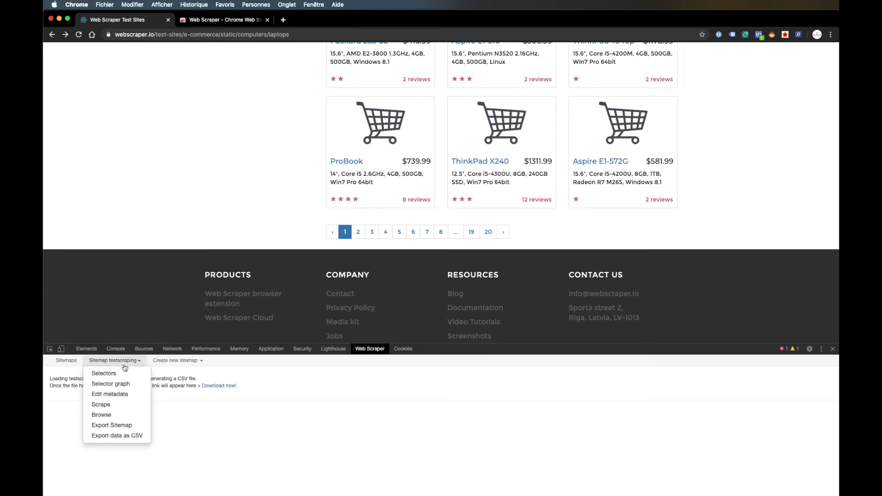
left_click(123, 374)
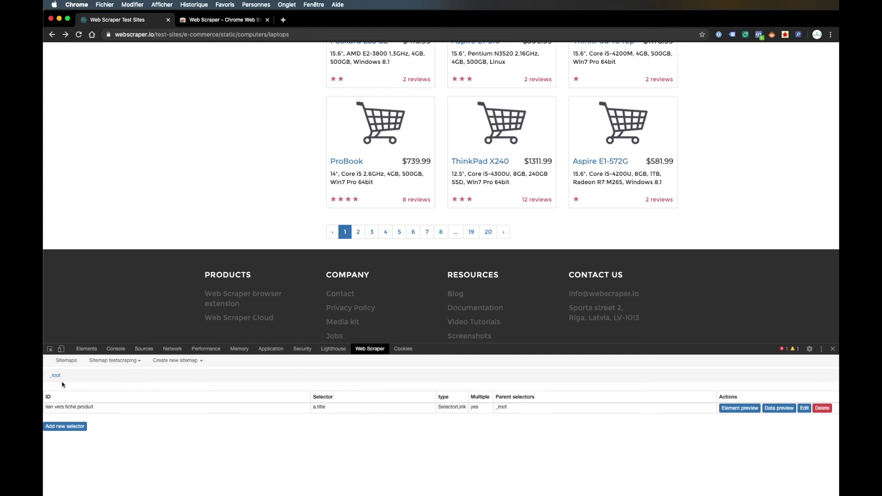
- Start a new root selector with the id "pagination", type Link and Multiple enabled
left_click(65, 427)
left_click(130, 375)
type("pagination")
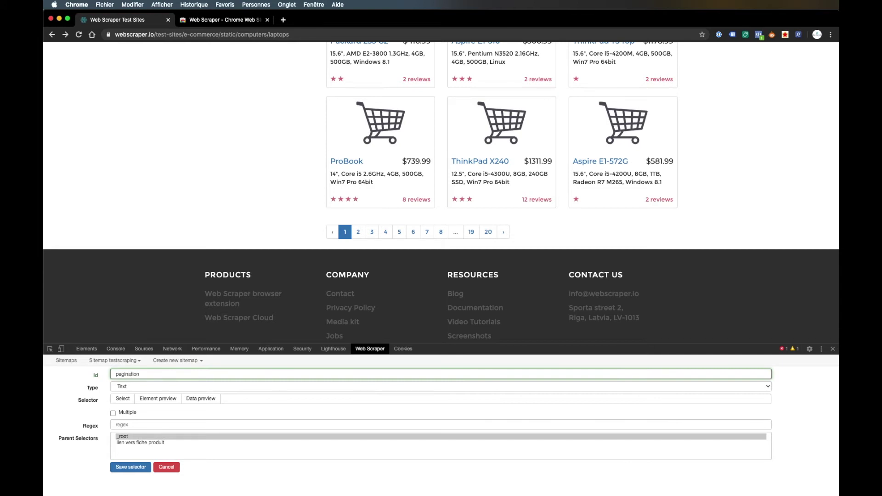
left_click(137, 387)
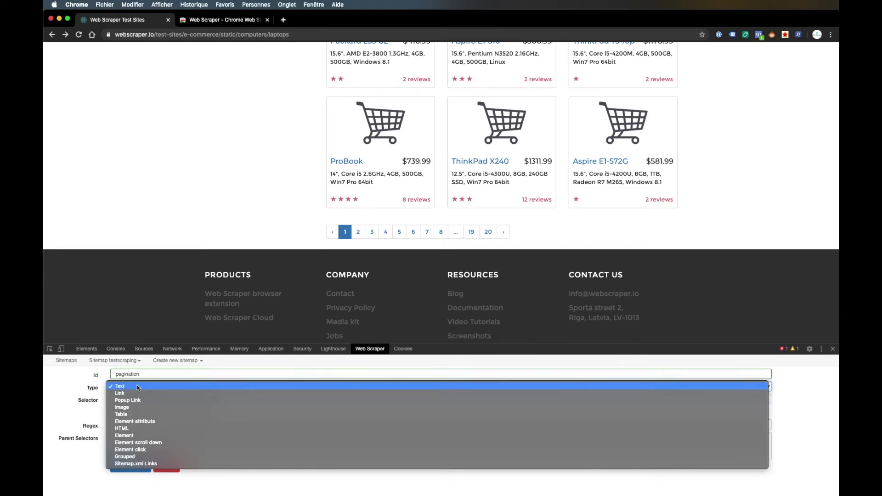
left_click(137, 393)
left_click(113, 414)
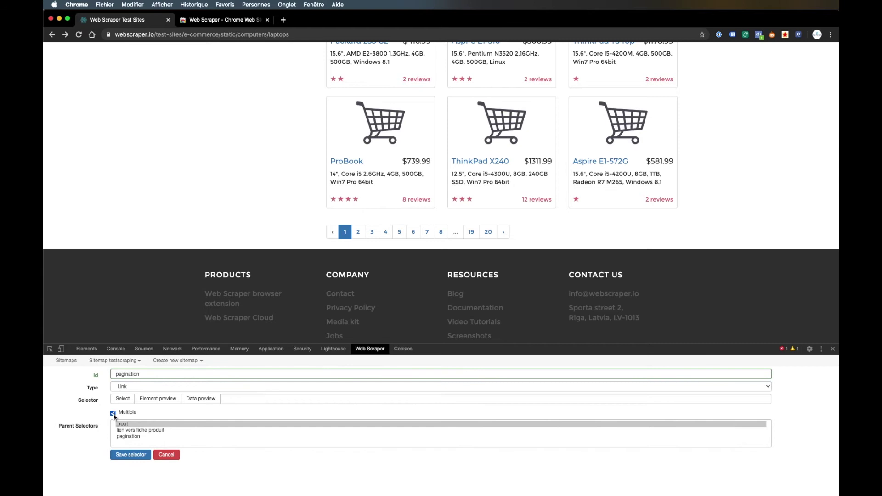
- Target all pagination links by selecting page numbers 2 and 3, and finish the element selection
left_click(123, 399)
left_click(358, 232)
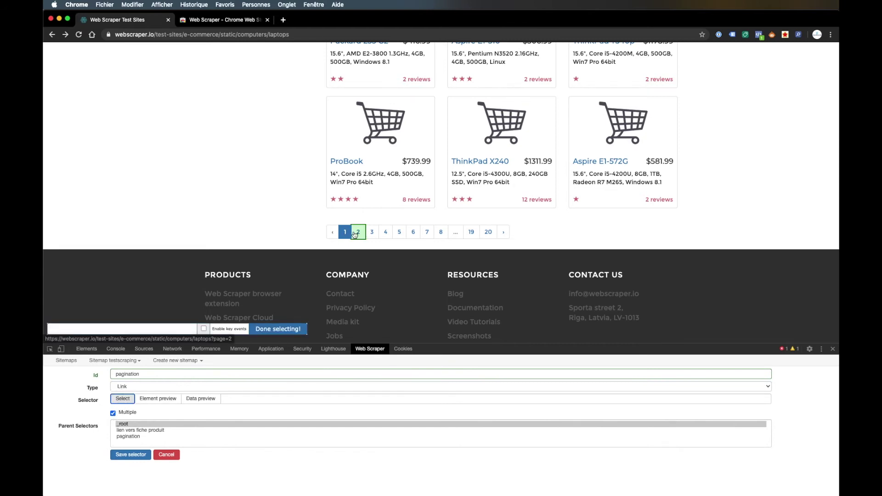
left_click(371, 232)
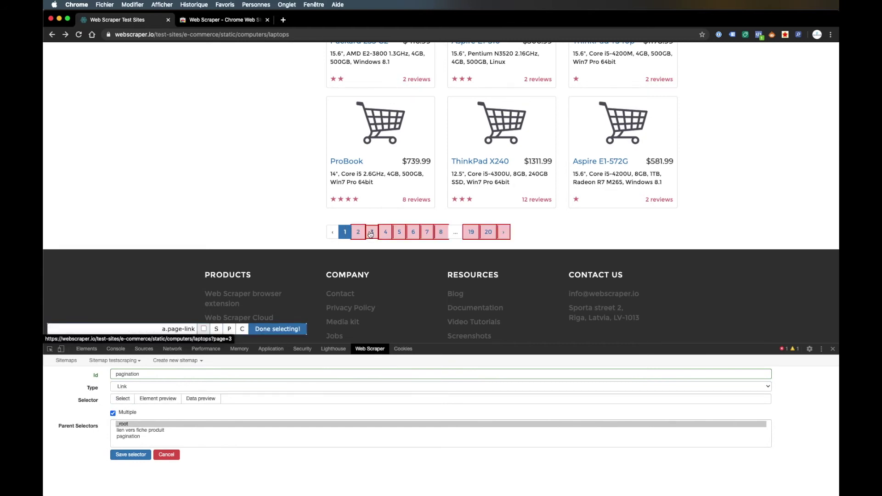
left_click(274, 330)
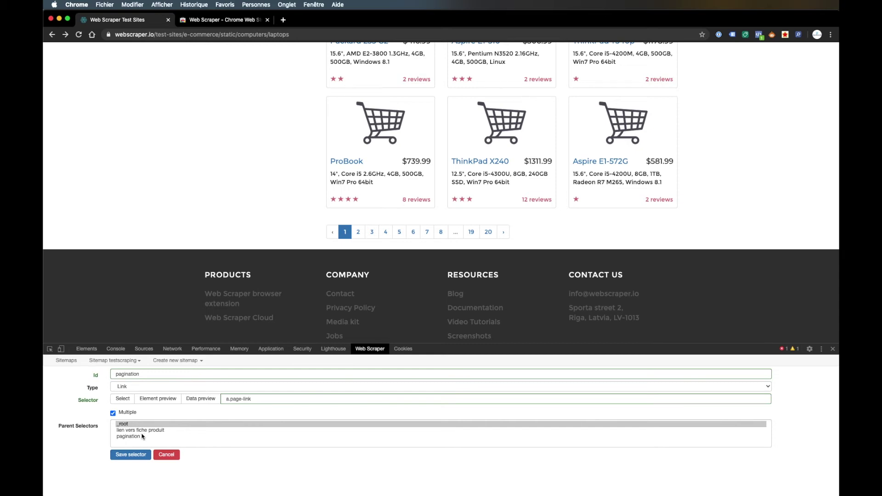
- Set _root and pagination as parent selectors for both the pagination and "lien vers fiche produit" selectors, saving each one
left_click(140, 436, "super")
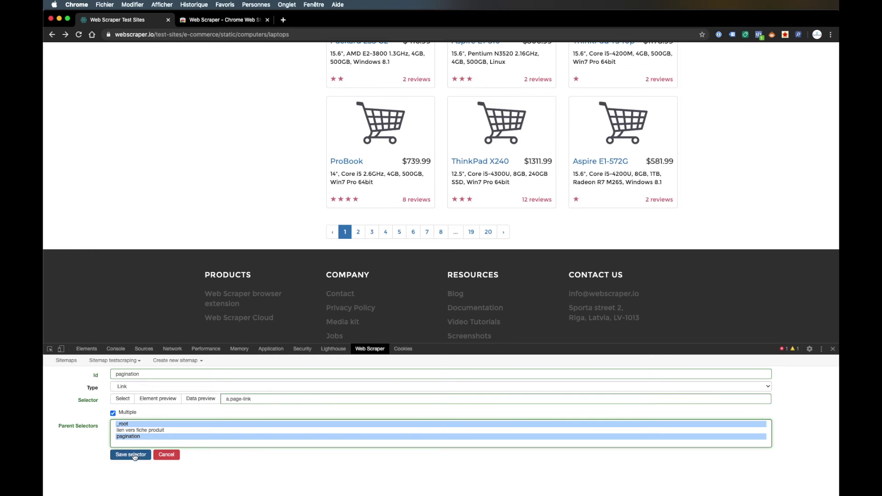
left_click(130, 454)
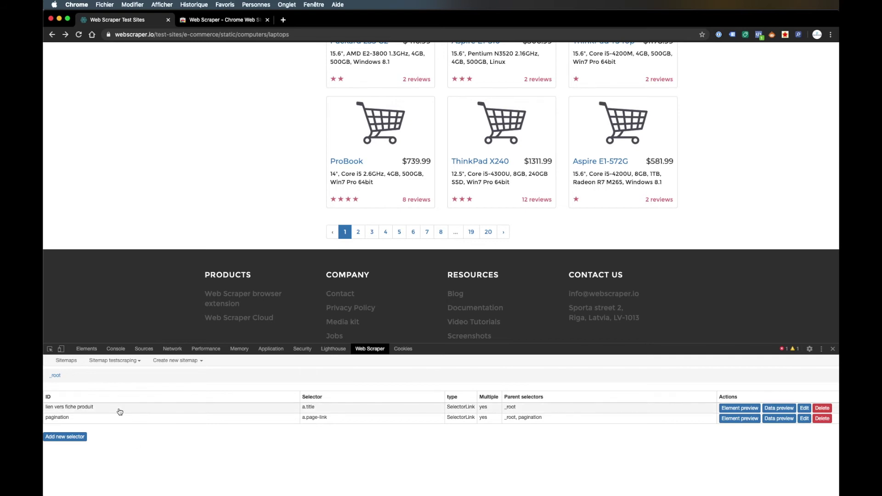
left_click(804, 408)
left_click(138, 437)
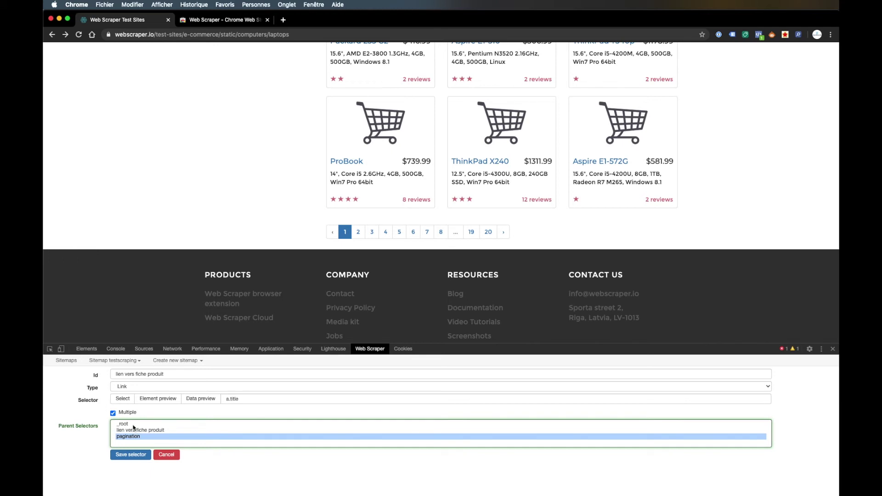
left_click(131, 423, "super")
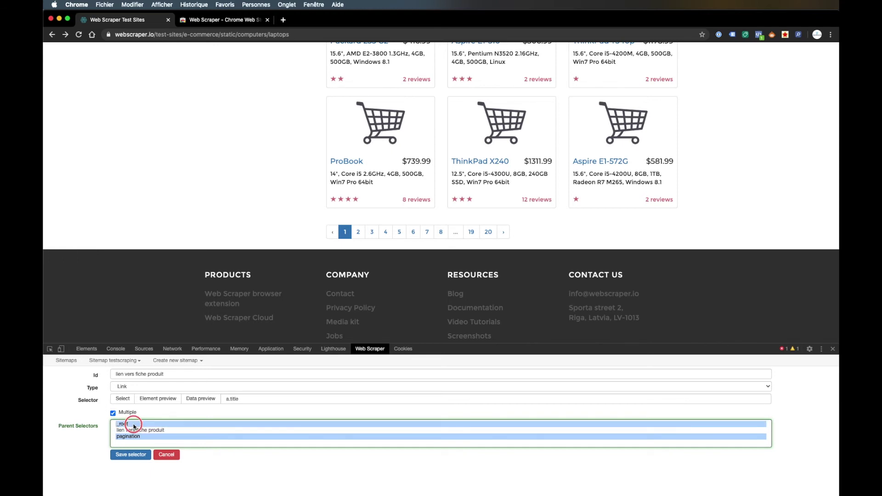
left_click(138, 455)
- Open the sitemap's selector graph and expand its product link and pagination nodes to examine the nested structure
left_click(122, 362)
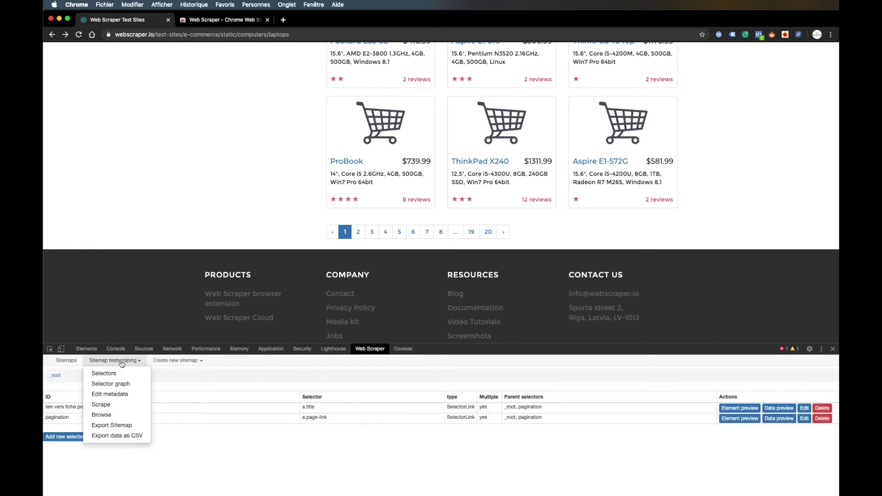
left_click(116, 383)
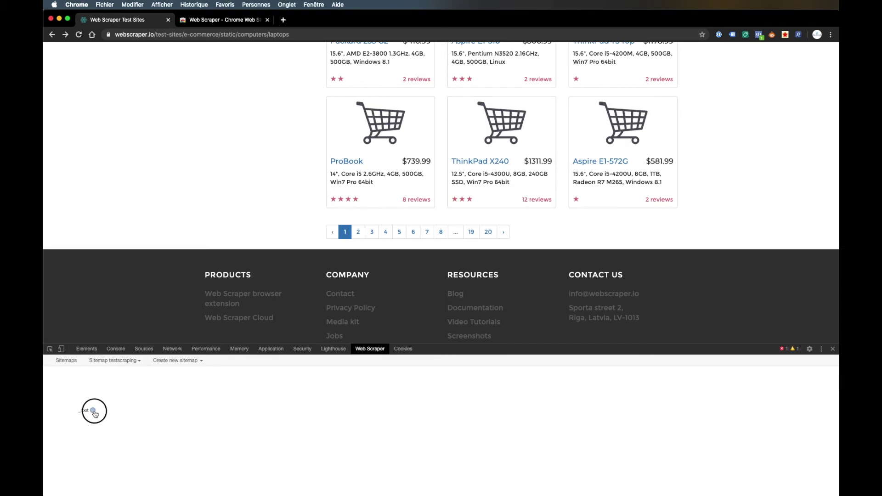
left_click(133, 426)
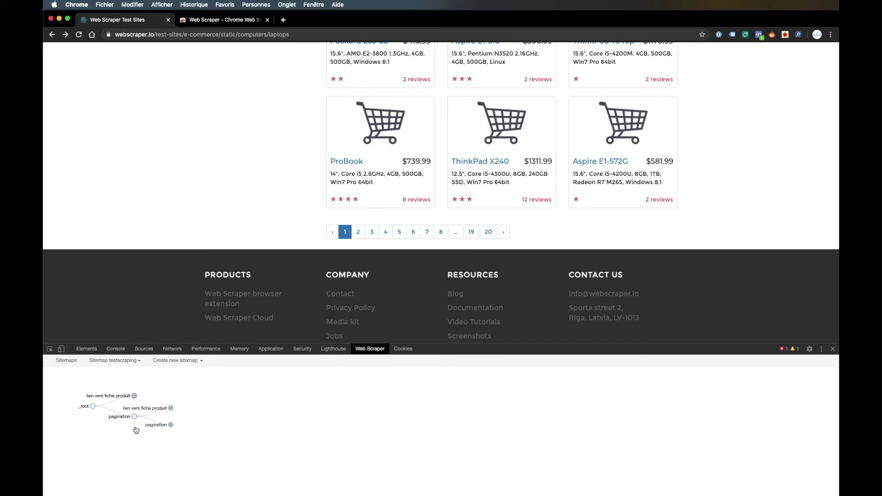
left_click(134, 397)
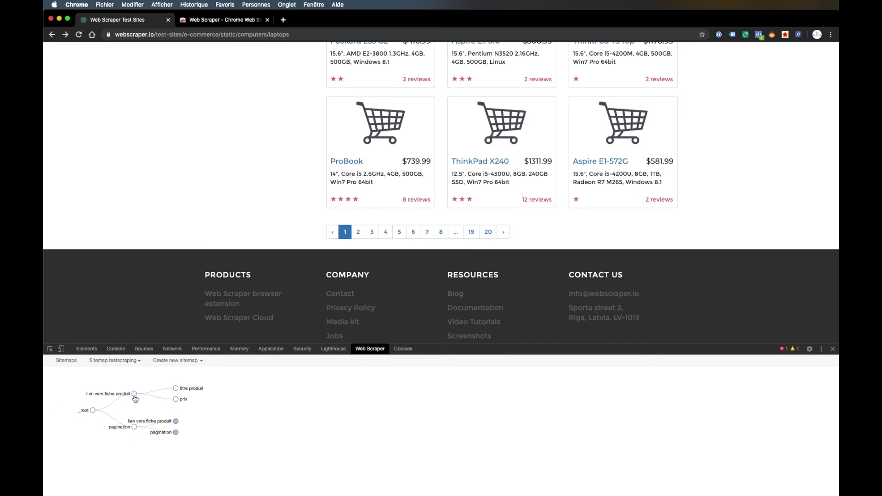
left_click(176, 433)
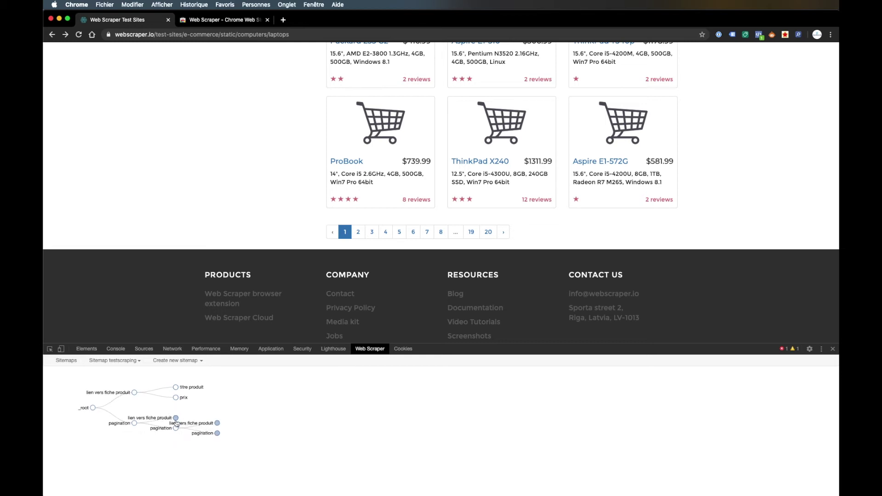
left_click(176, 418)
left_click(217, 438)
left_click(217, 423)
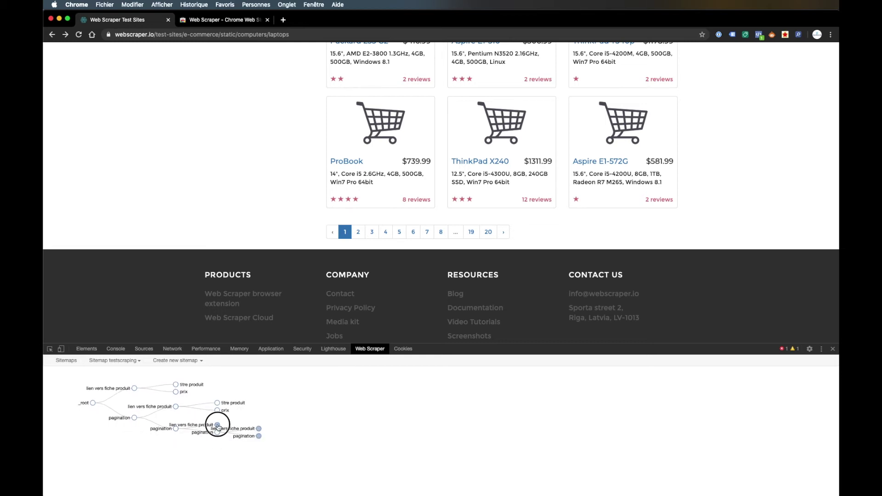
left_click(258, 439)
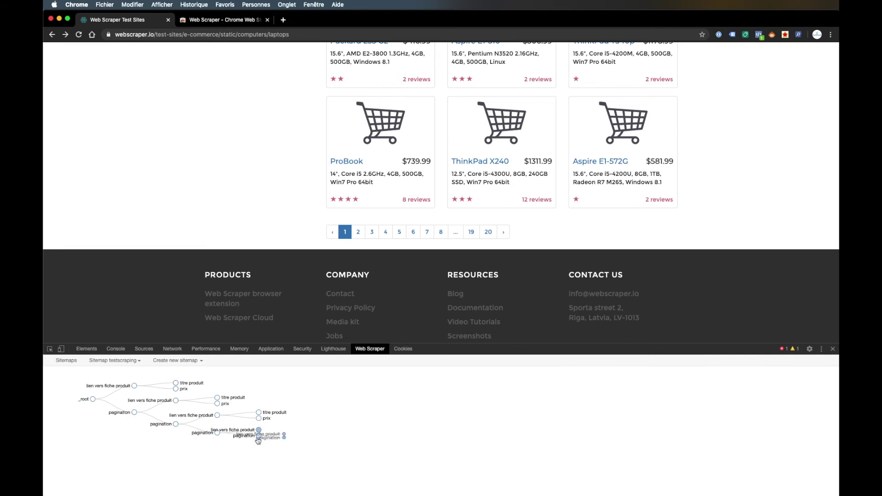
left_click(301, 437)
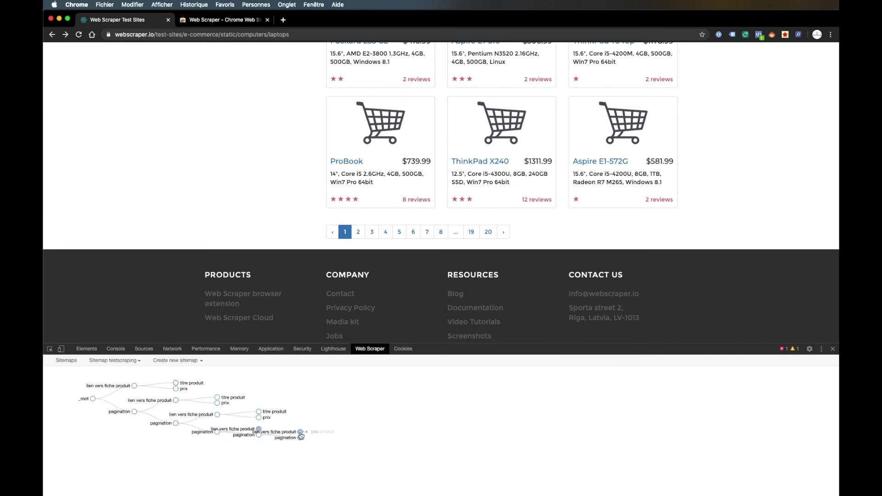
left_click(258, 429)
- Start scraping the testscraping sitemap
left_click(121, 361)
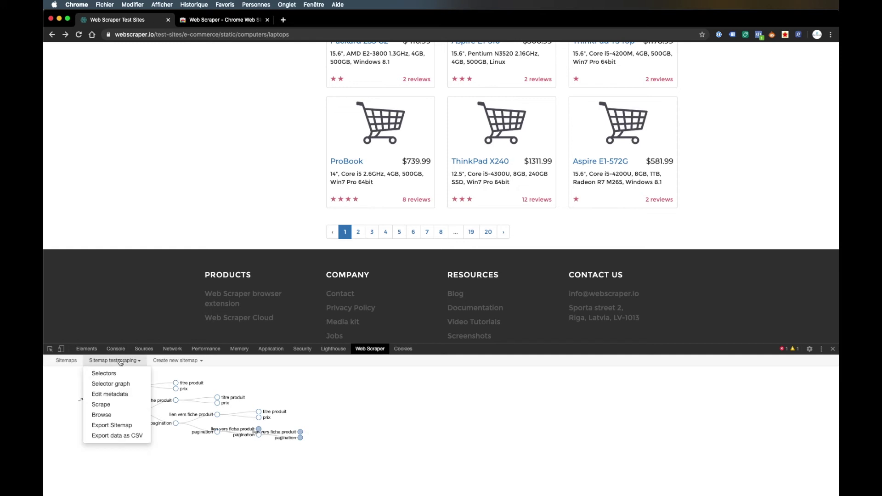
left_click(122, 404)
left_click(131, 398)
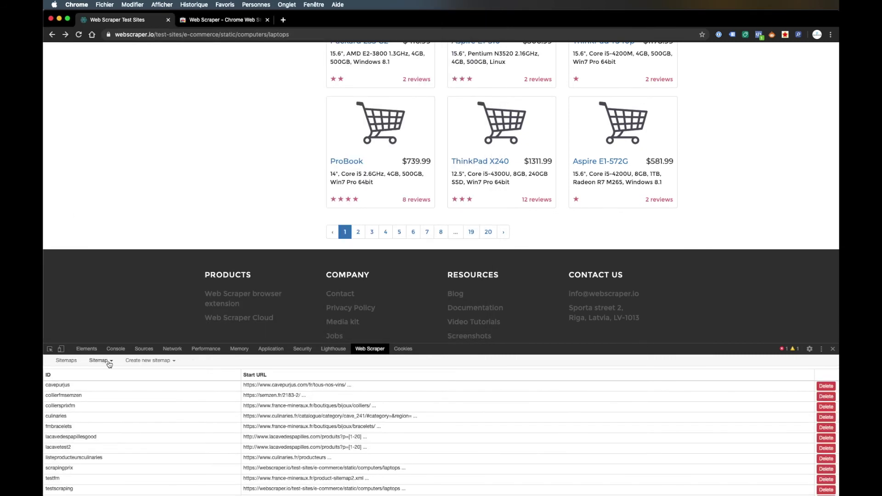
- Reopen testscraping from the list of sitemaps, export its scraped data as CSV and download the file
scroll(108, 468, "down", 2)
left_click(107, 461)
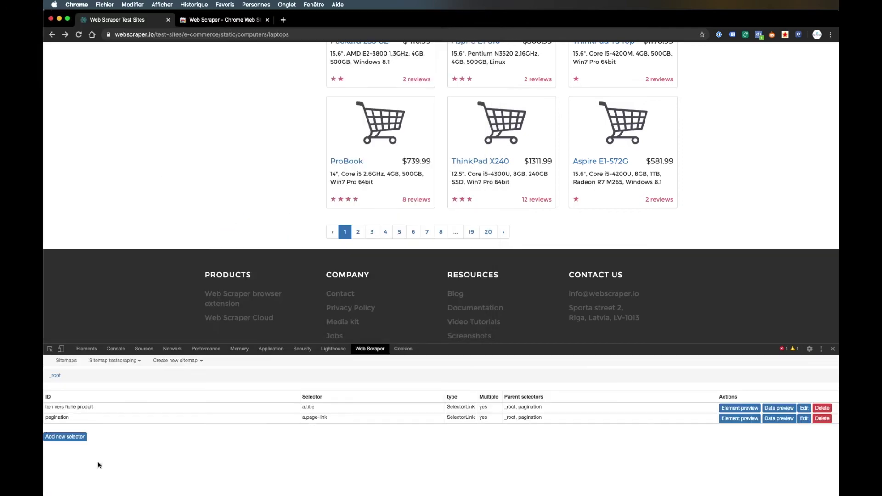
scroll(248, 198, "up", 2)
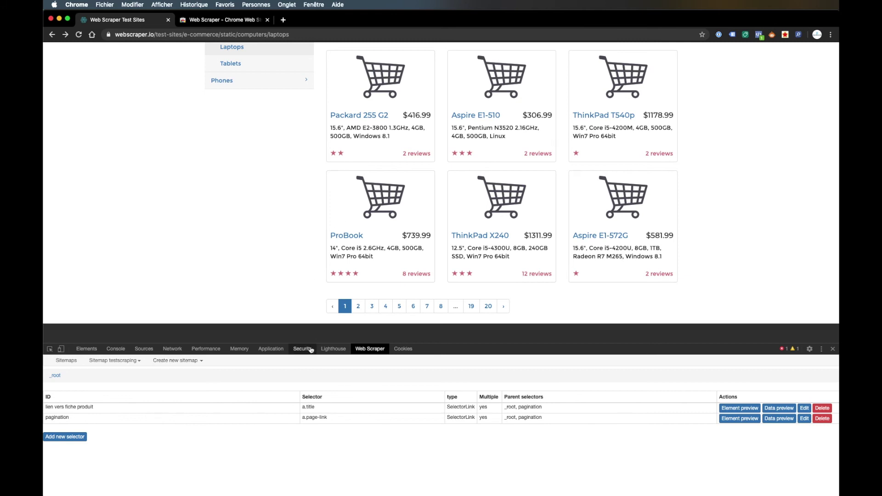
left_click(136, 362)
left_click(134, 435)
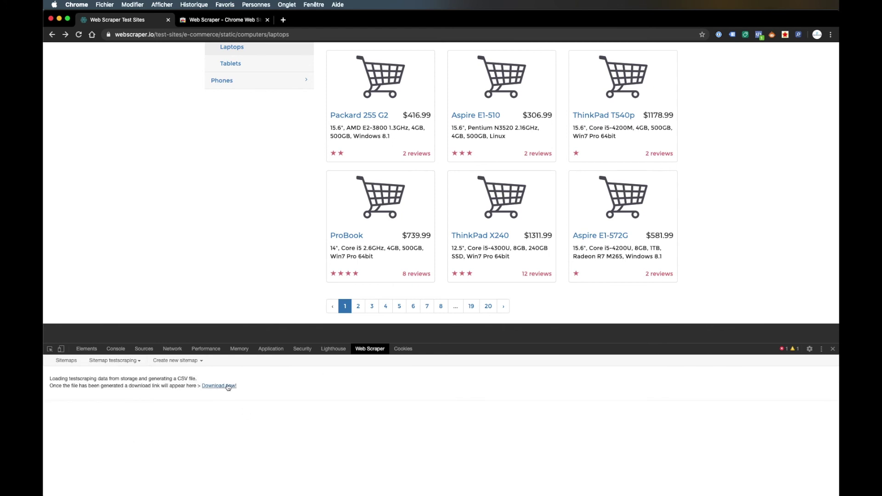
left_click(230, 386)
- Open the downloaded testscraping CSV in Numbers, then move and widen its window to show more columns
left_click(109, 488)
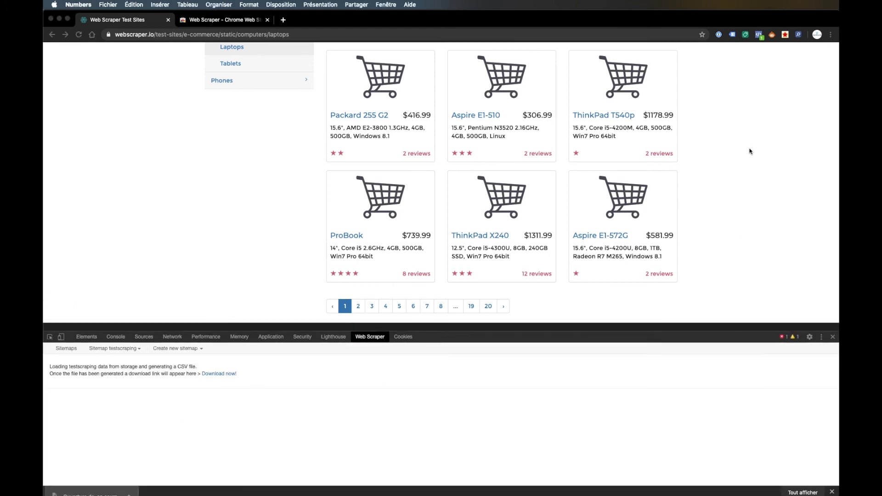
left_click_drag(765, 18, 449, 18)
scroll(409, 161, "right", 2)
left_click_drag(266, 177, 84, 182)
scroll(410, 207, "right", 2)
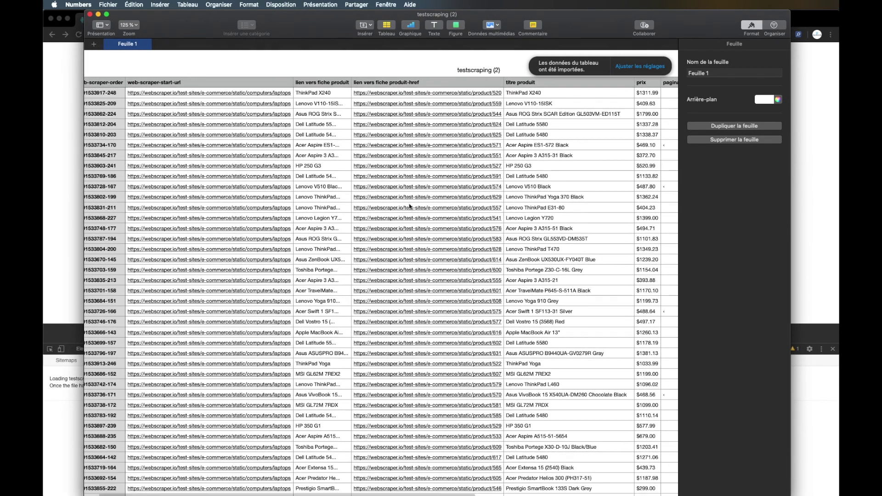
- Examine the scraped rows in the CSV, checking the titre produit, prix, pagination and pagination-href columns
scroll(460, 184, "down", 2)
scroll(538, 158, "up", 2)
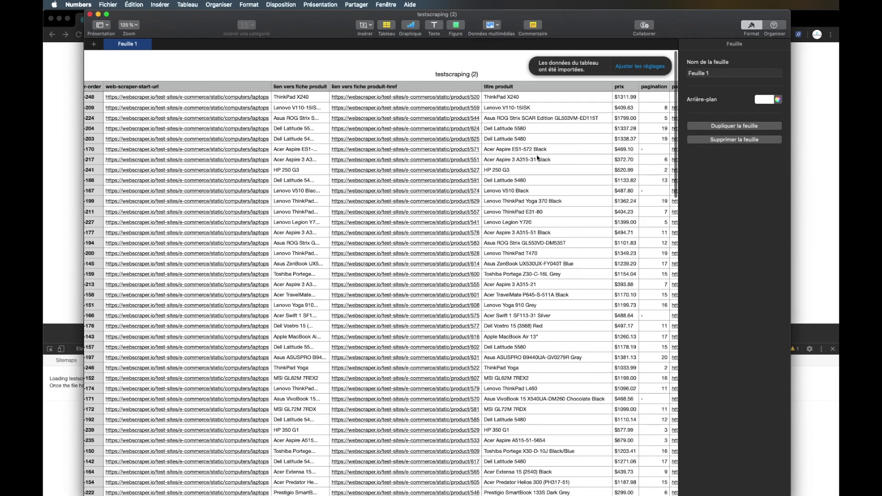
scroll(538, 158, "right", 10)
scroll(537, 158, "left", 3)
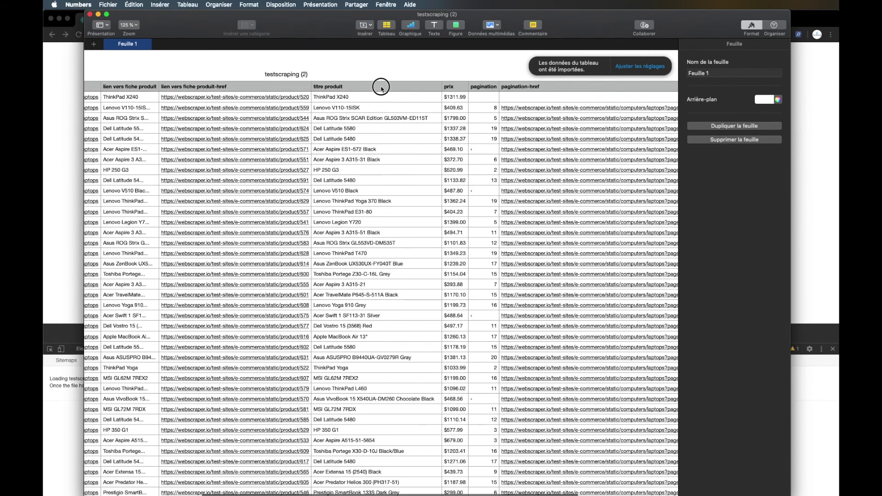
left_click(381, 87)
left_click(452, 88)
scroll(443, 148, "down", 20)
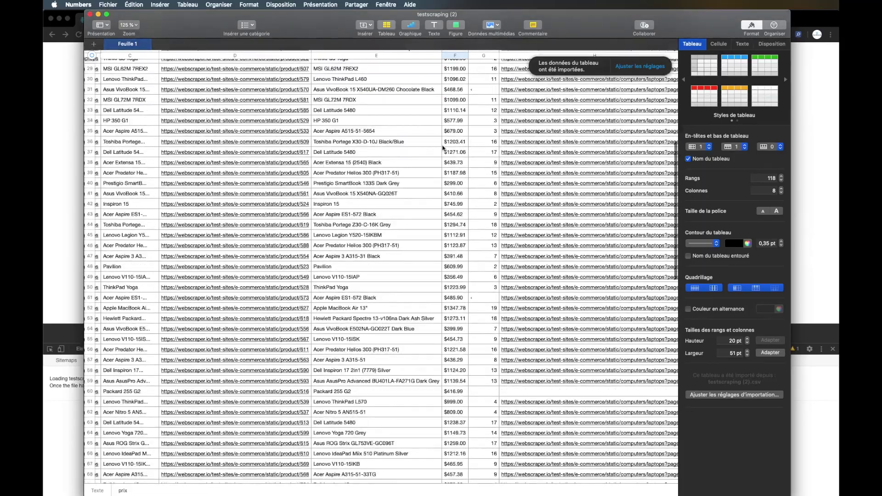
scroll(444, 148, "up", 20)
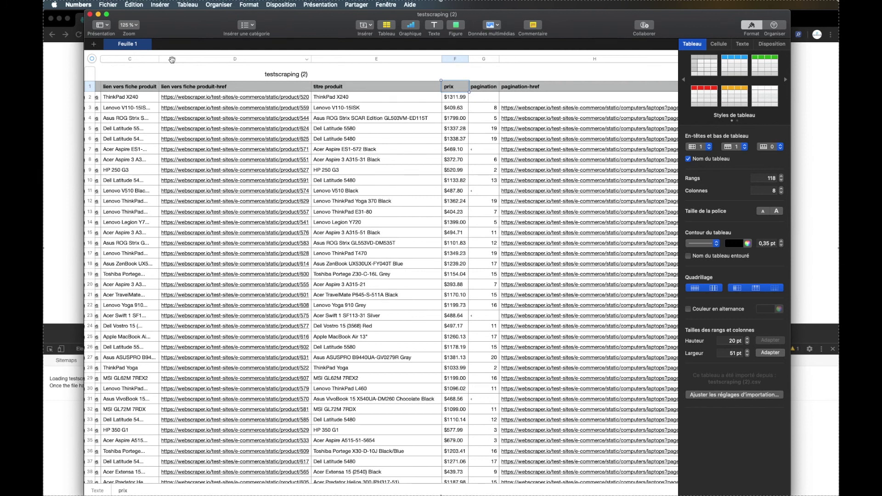
key("super+shift+5")
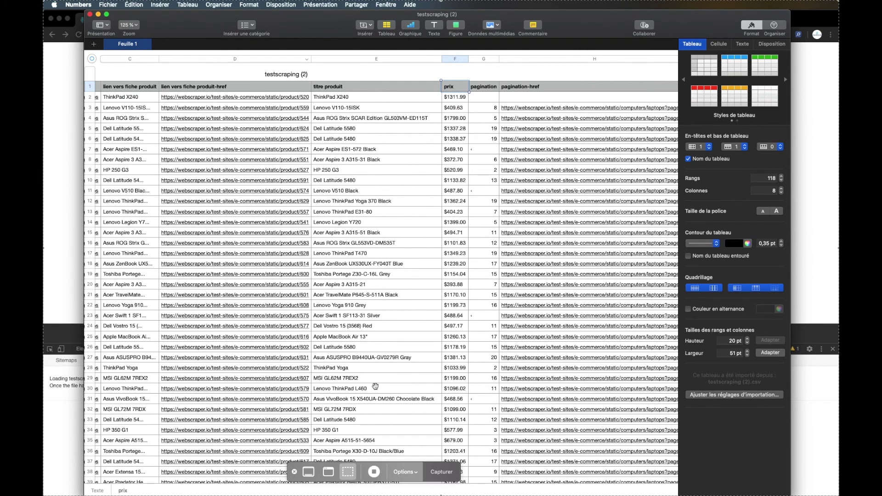